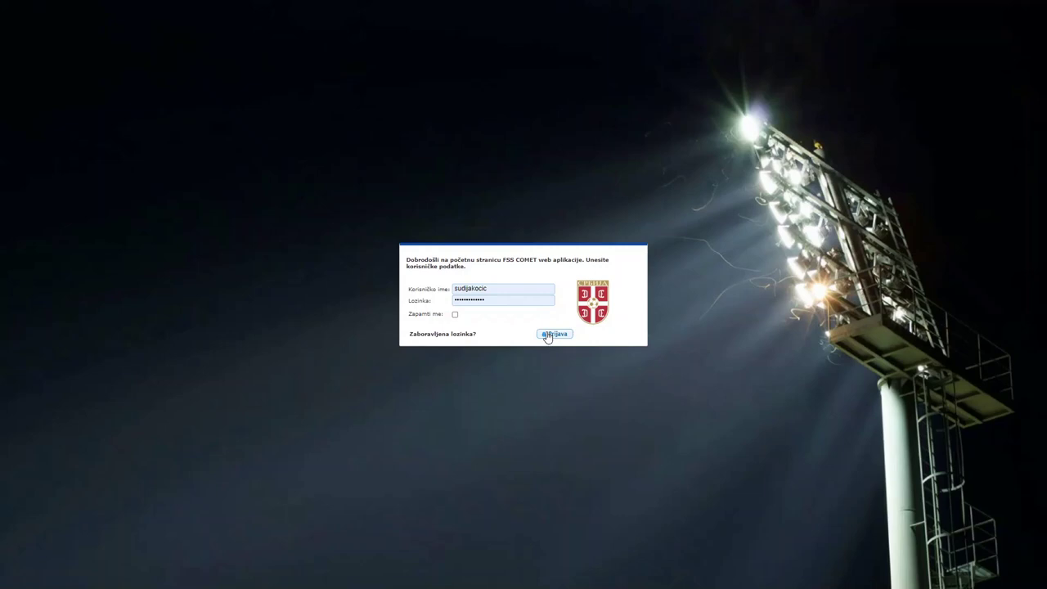
# Step: Sign in with the filled-in credentials and open the Dostupnost page of the Sudije section
pyautogui.click(550, 339)
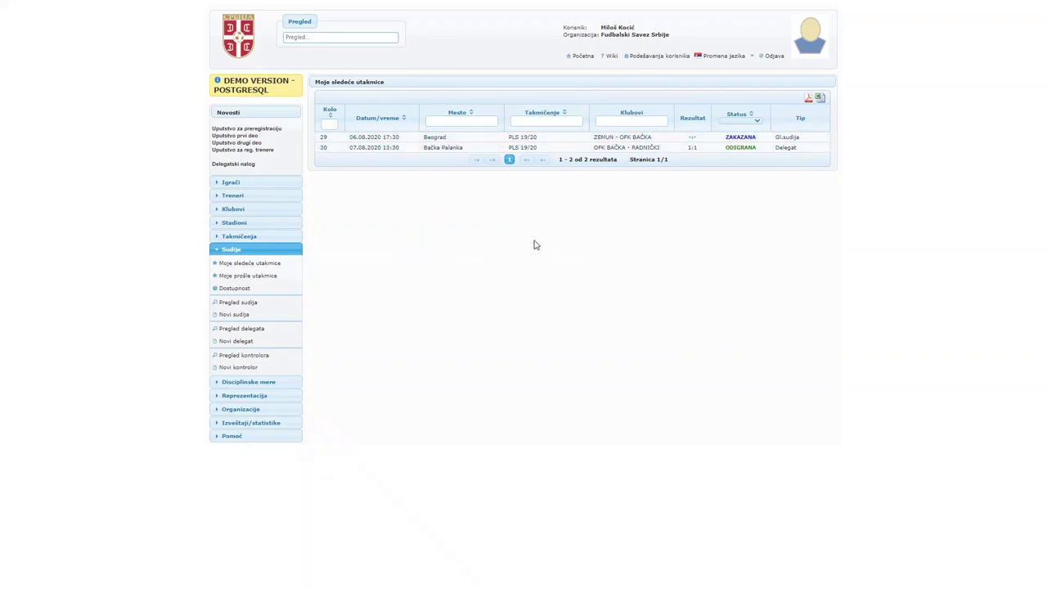
pyautogui.click(236, 289)
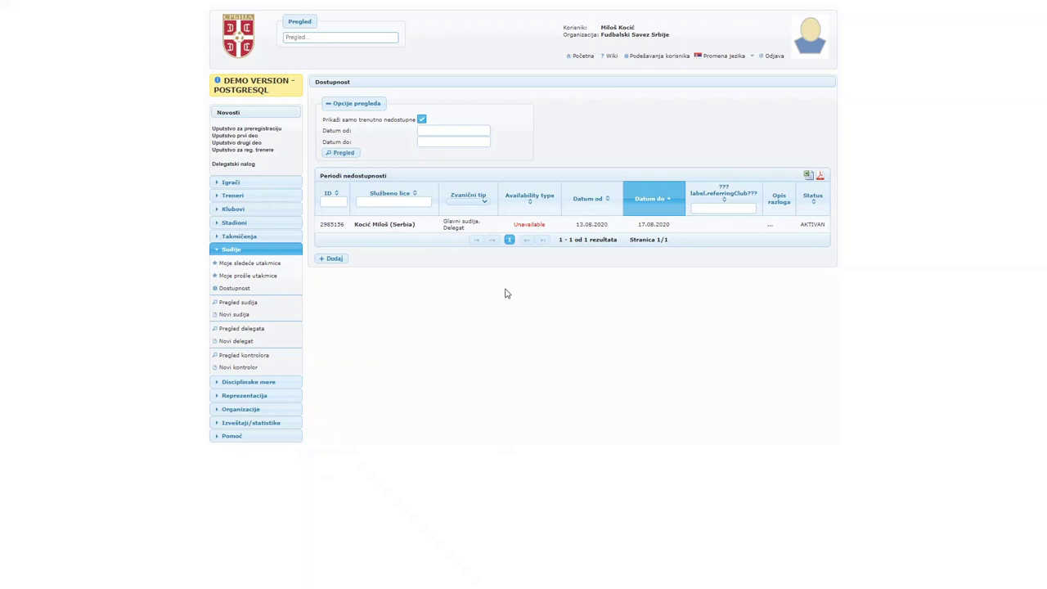
# Step: Add and save an Unavailable period from 25.08.2020 to 31.08.2020 with a reason description
pyautogui.click(335, 258)
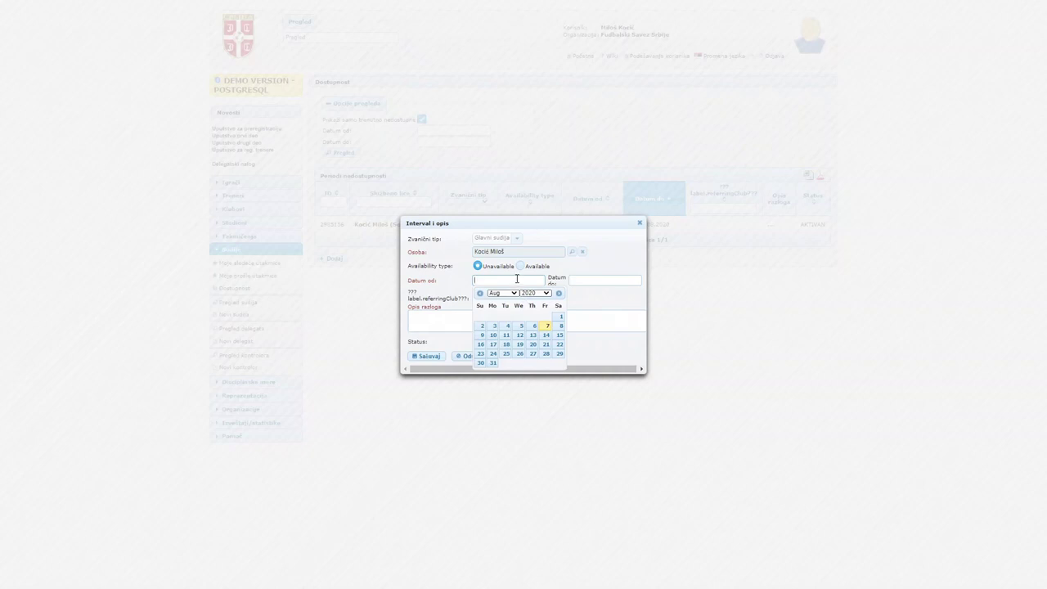
pyautogui.click(507, 359)
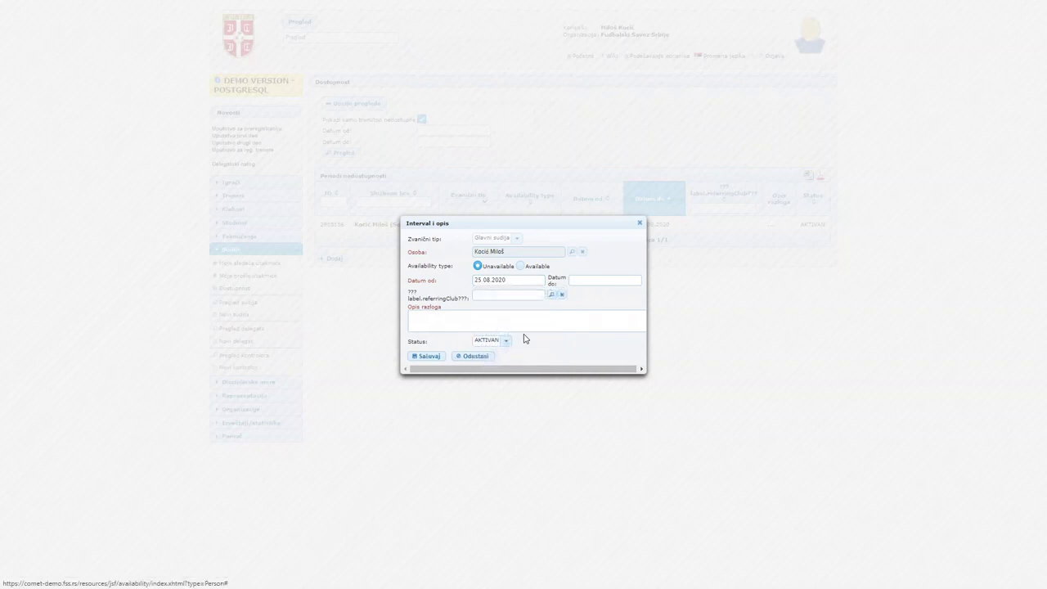
pyautogui.click(594, 283)
pyautogui.click(589, 363)
pyautogui.click(529, 317)
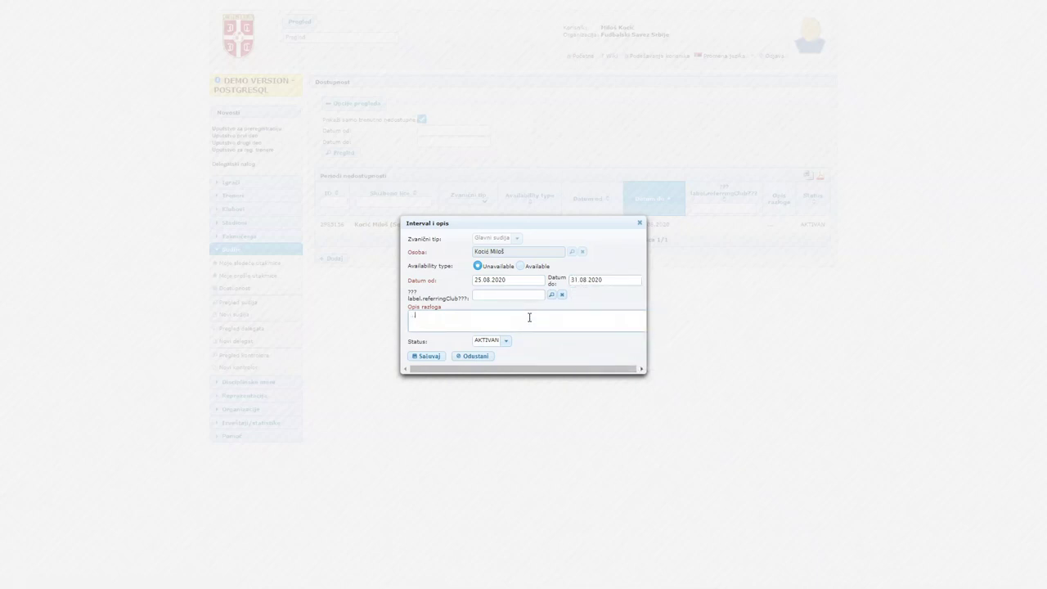
pyautogui.click(429, 358)
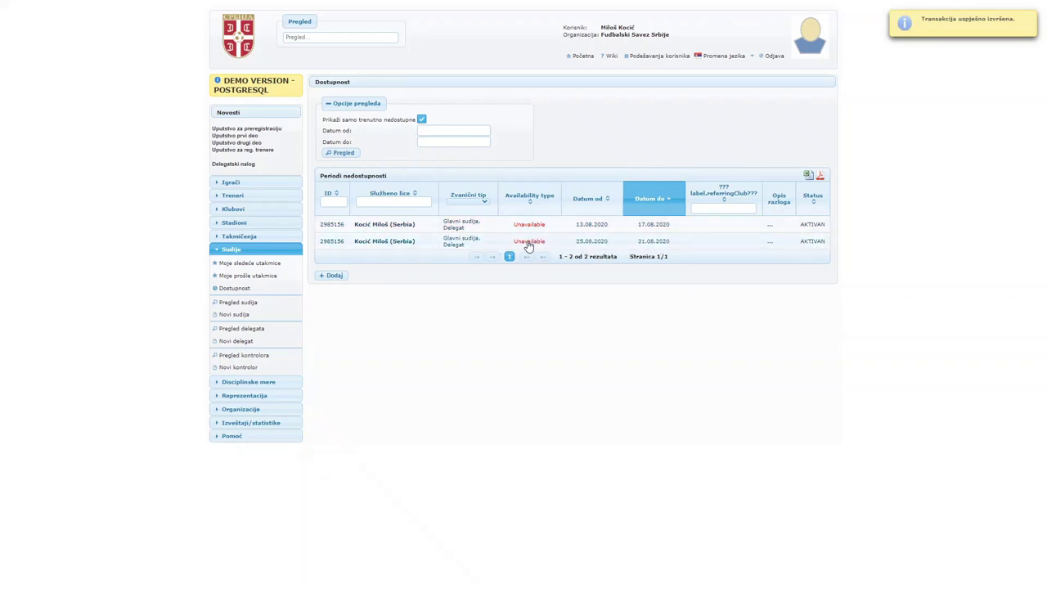
# Step: Return to the list of upcoming matches and open the ZEMUN team sheet of the ZEMUN - OFK BAČKA match
pyautogui.click(581, 57)
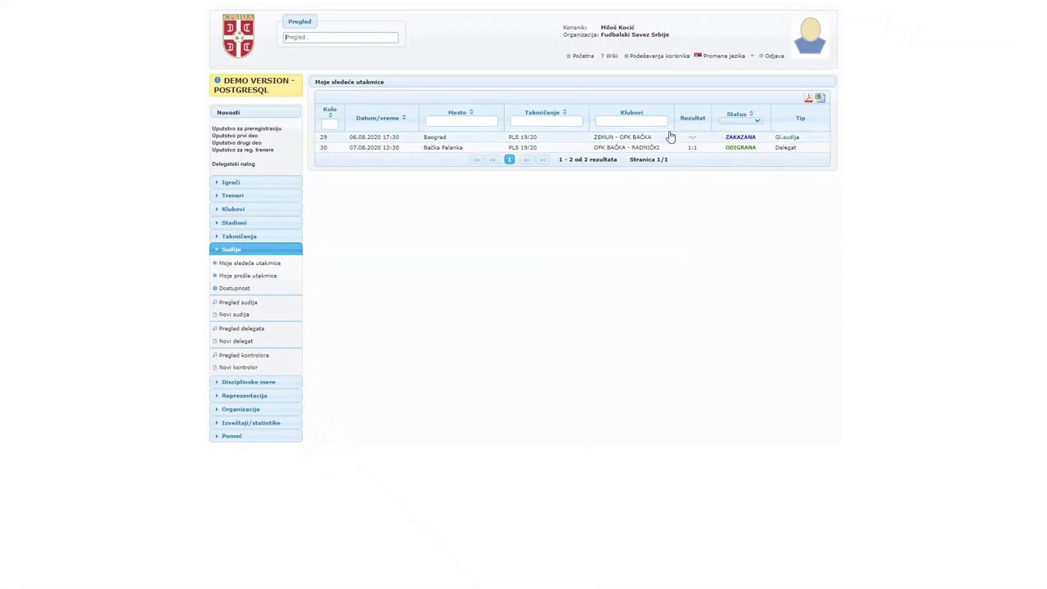
pyautogui.click(571, 139)
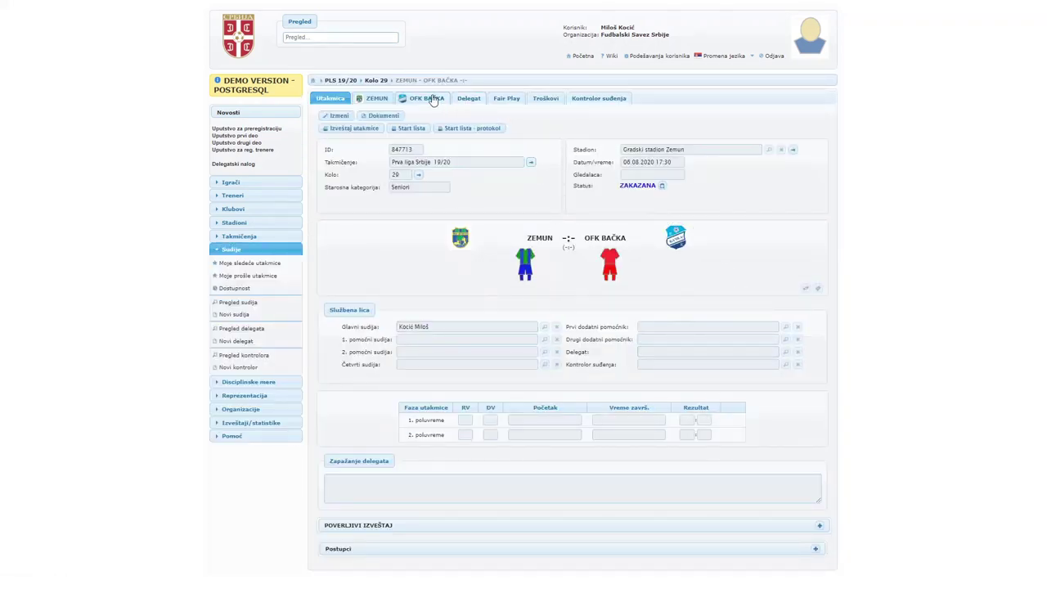
pyautogui.click(372, 100)
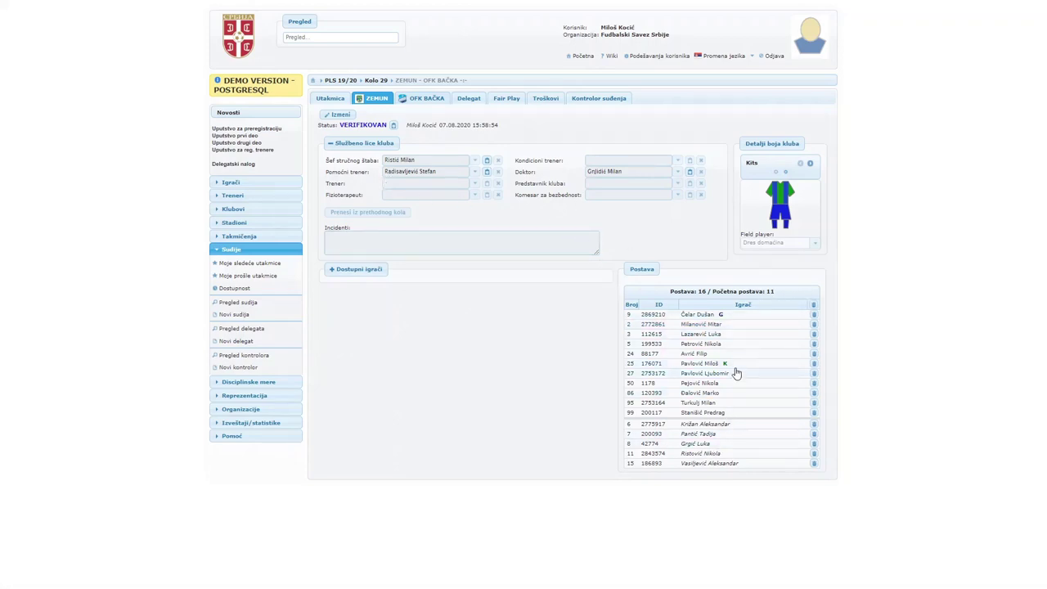
# Step: Add a substitution (Zamena) at minute 56 for ZEMUN substitute number 8, replacing number 3
pyautogui.click(702, 447)
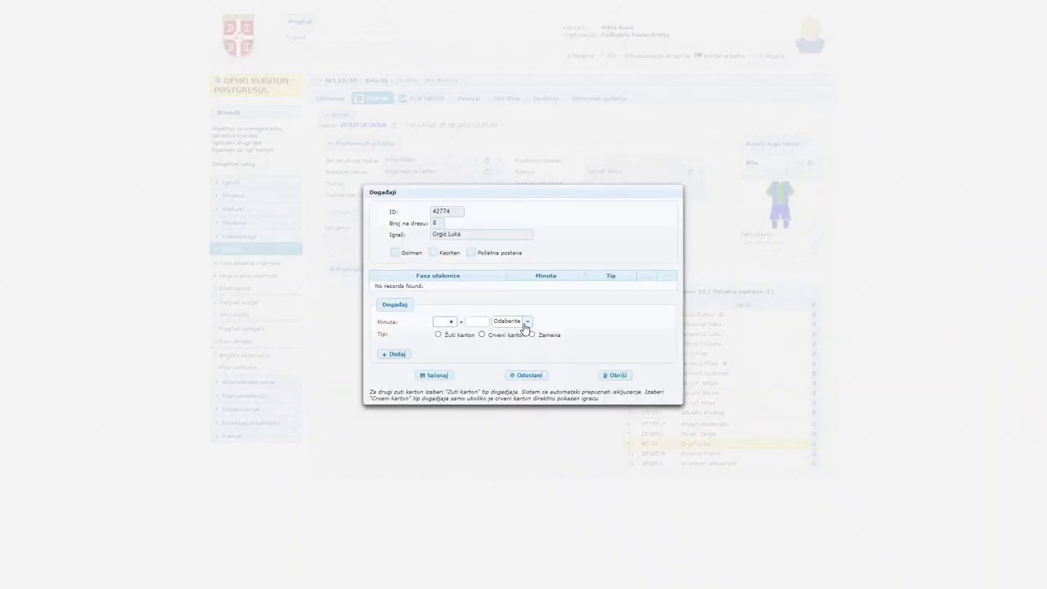
pyautogui.click(533, 335)
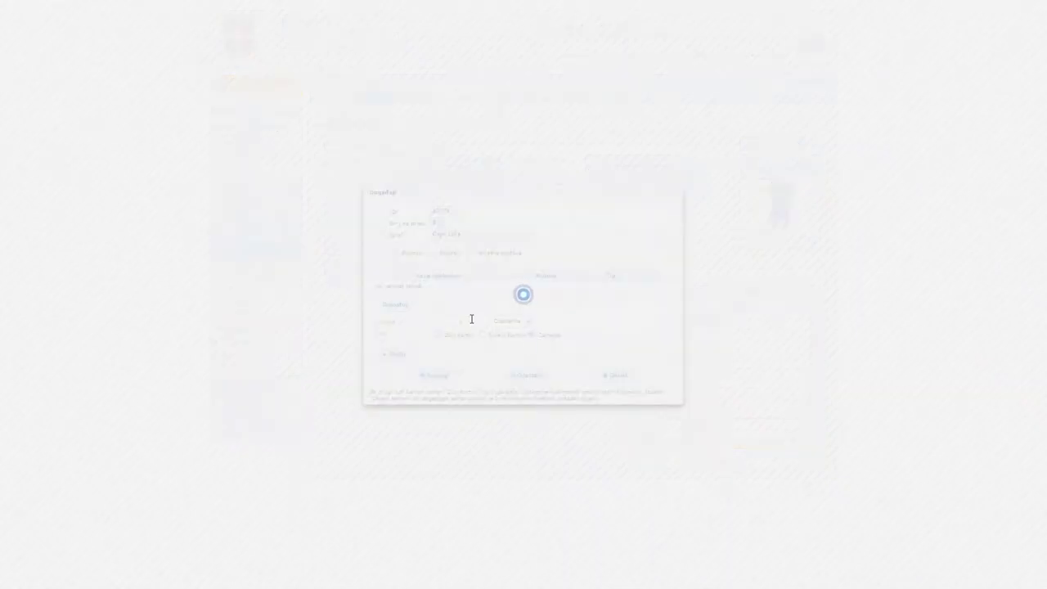
pyautogui.click(451, 323)
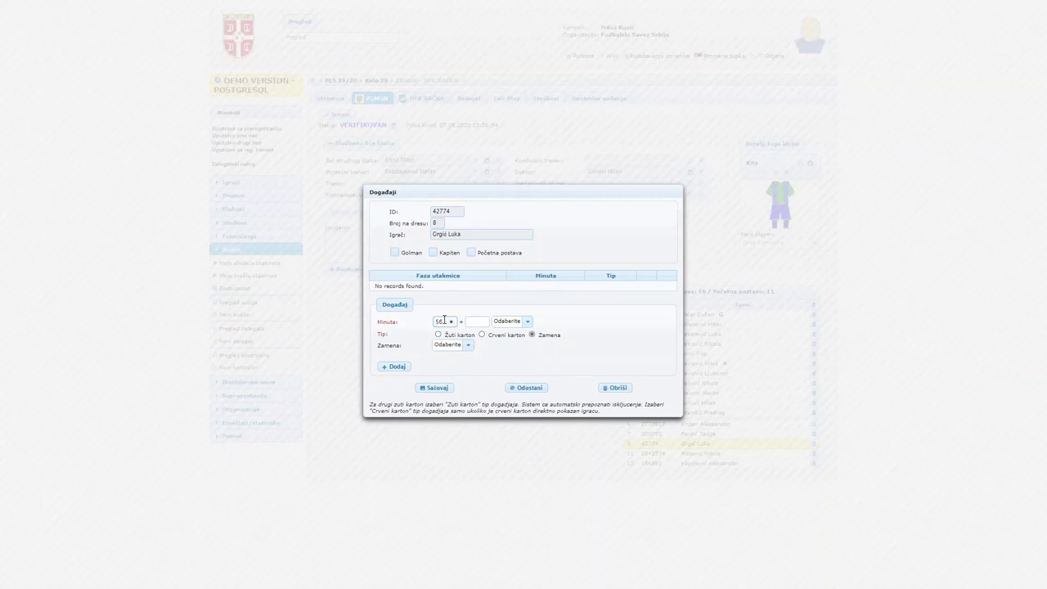
pyautogui.click(468, 345)
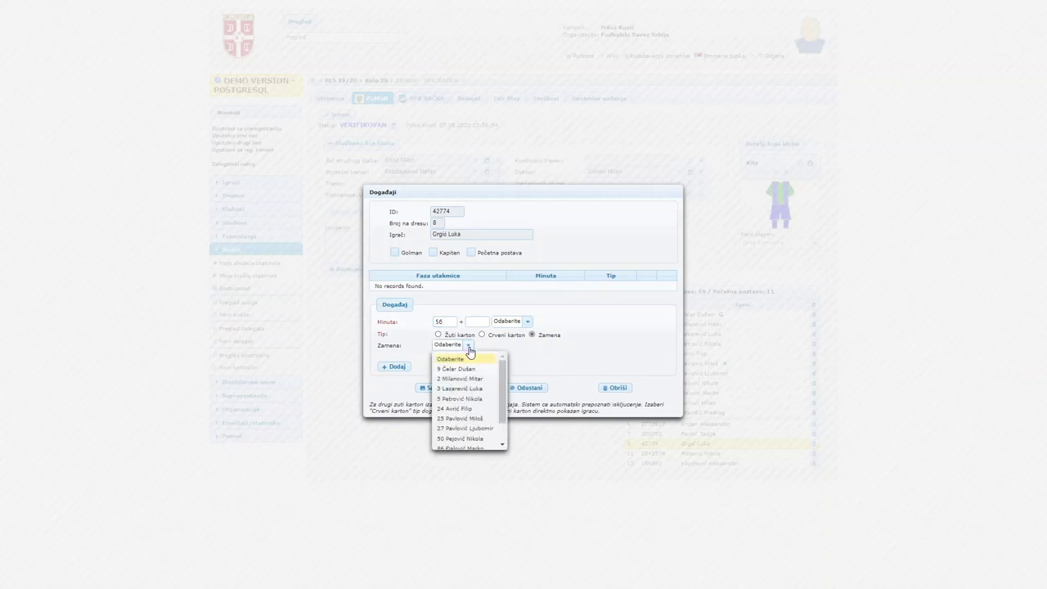
pyautogui.click(458, 389)
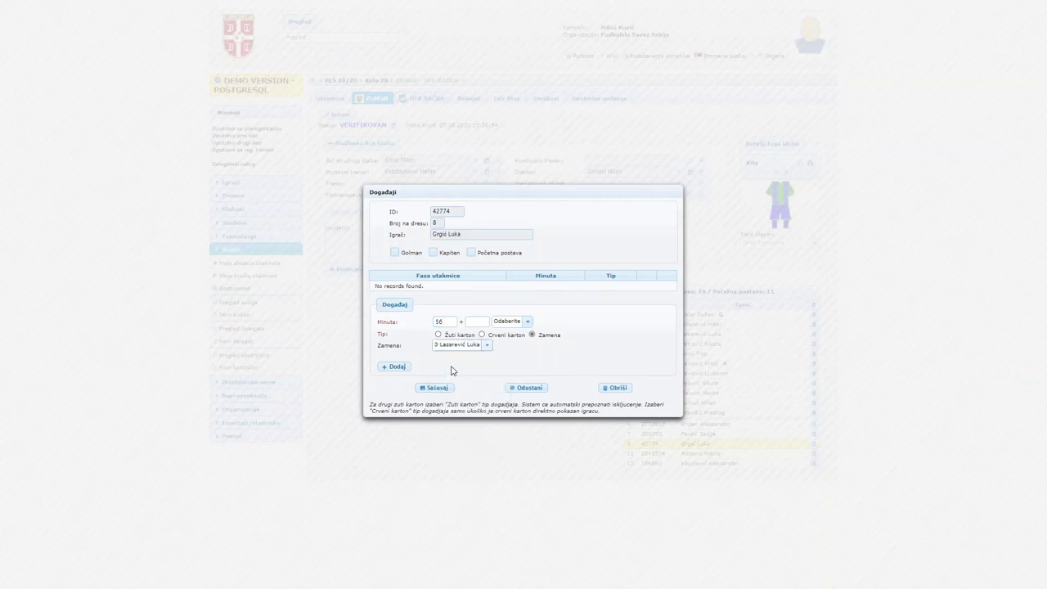
pyautogui.click(396, 367)
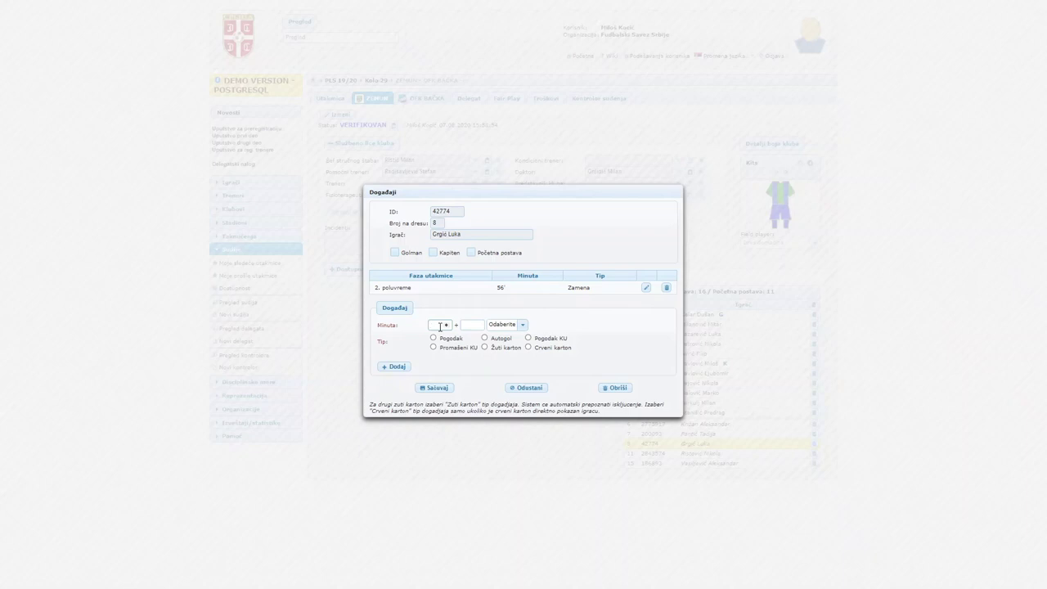
# Step: Give number 8 a yellow card at minute 22 with the reason Bezobziran start, and save the player's events
pyautogui.click(486, 349)
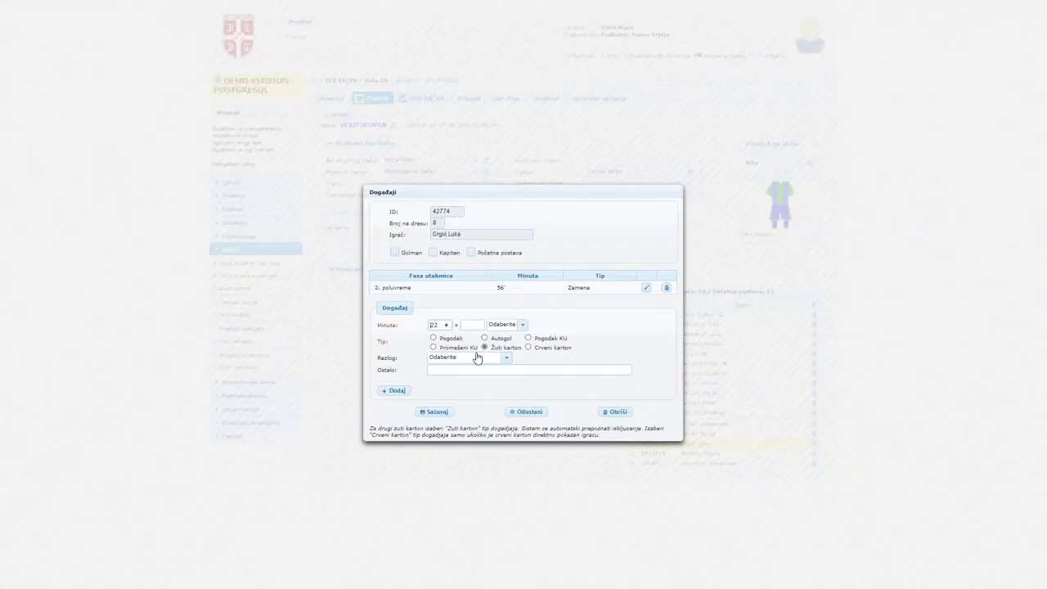
pyautogui.click(461, 360)
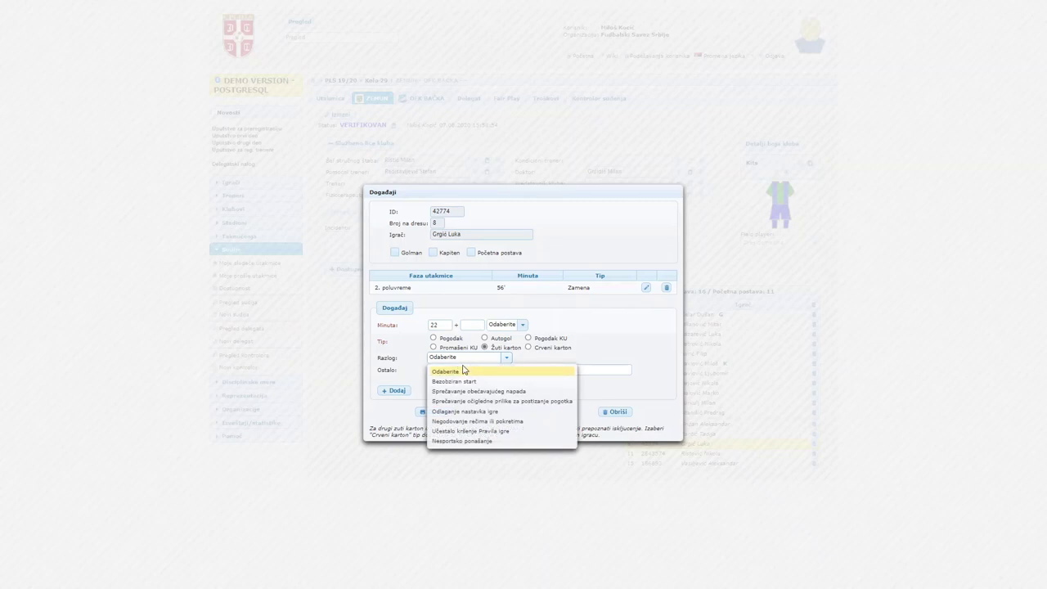
pyautogui.click(464, 381)
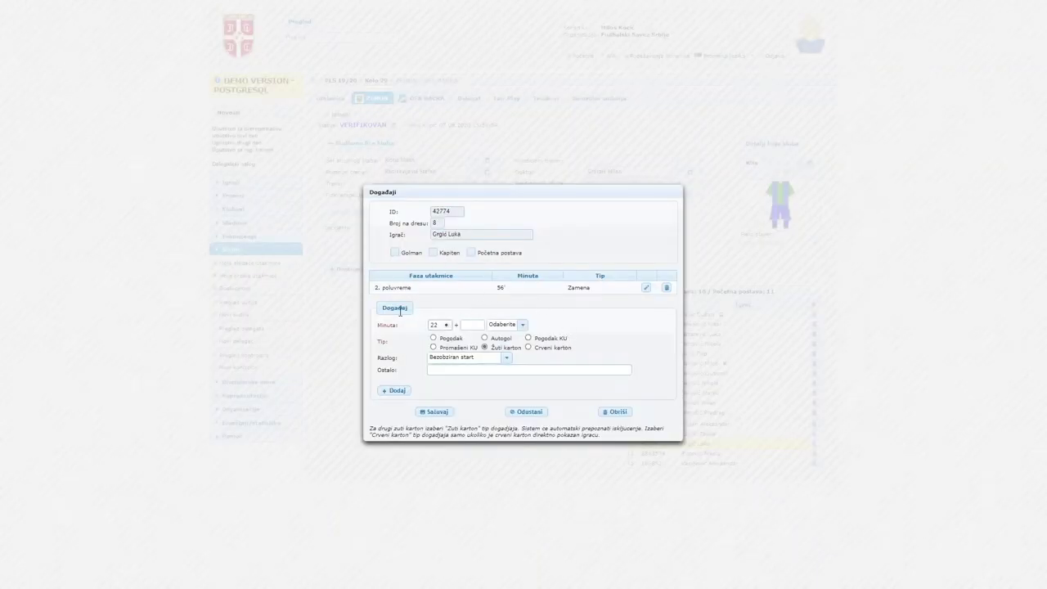
pyautogui.click(431, 413)
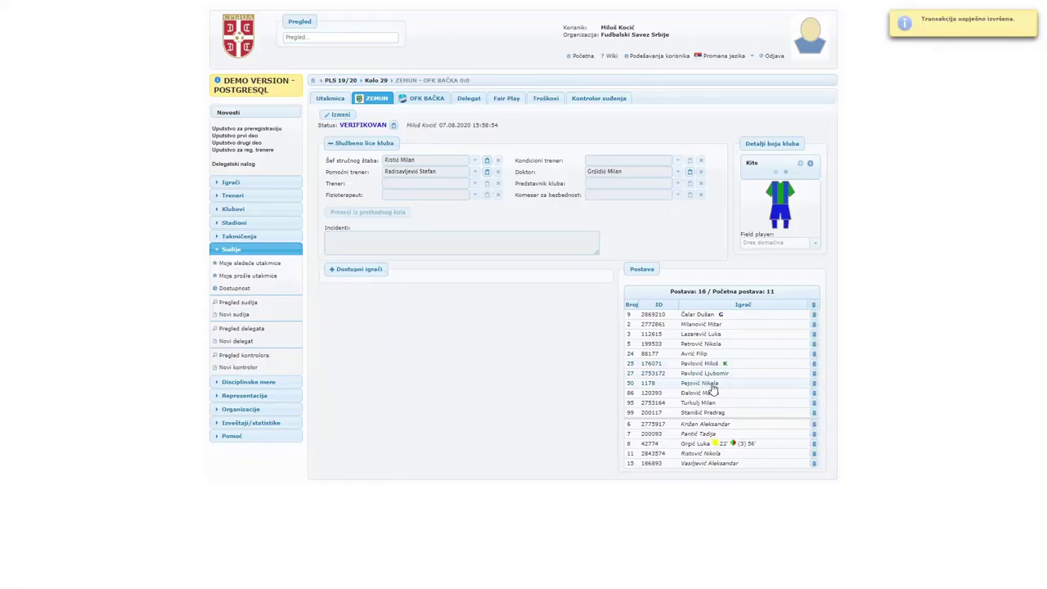
# Step: Add a goal (Pogodak) at minute 33 for ZEMUN player number 27
pyautogui.click(726, 377)
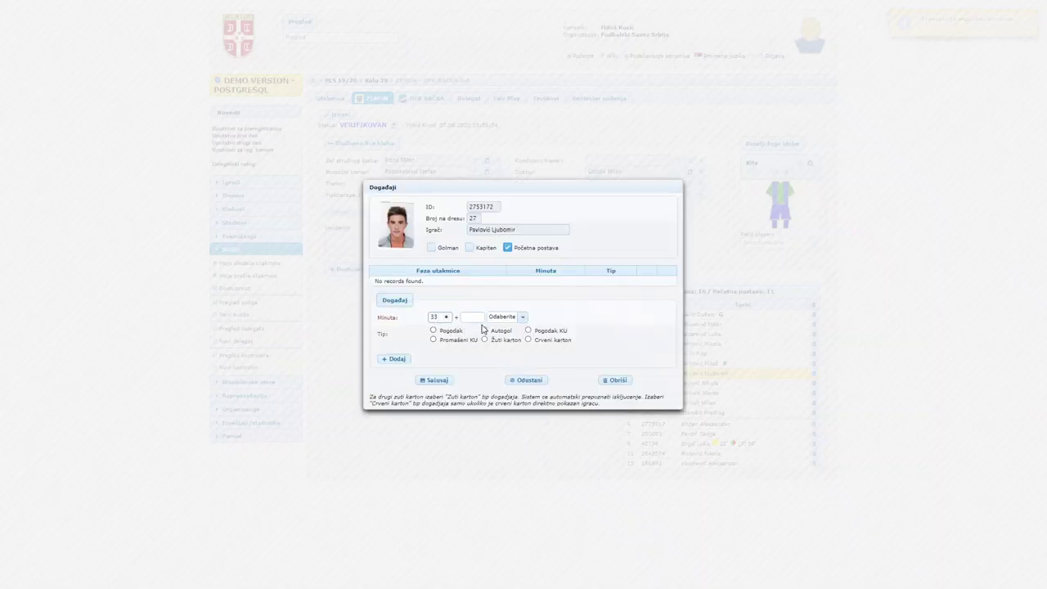
pyautogui.click(453, 332)
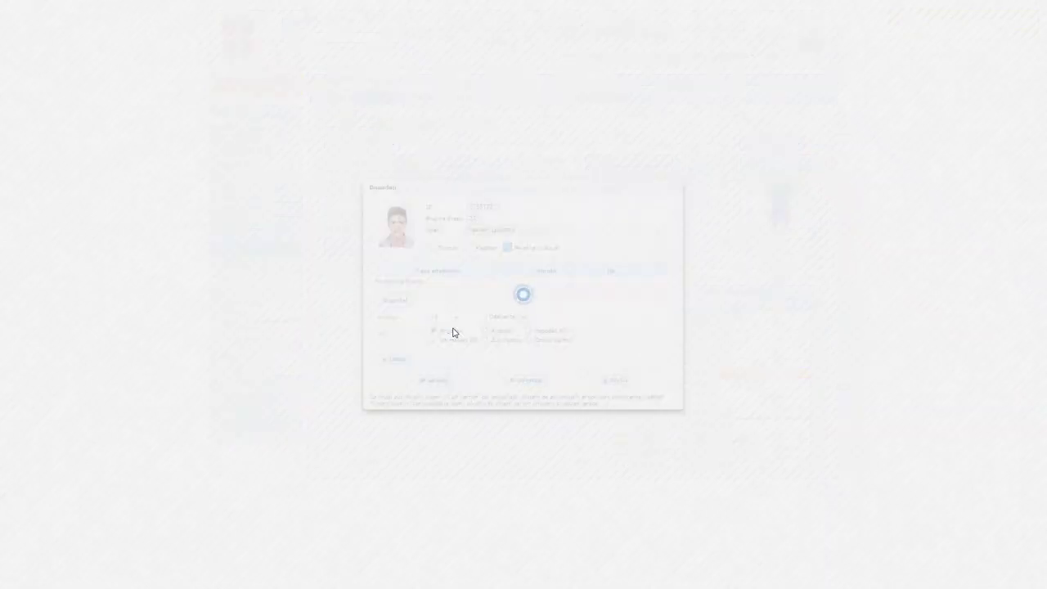
pyautogui.click(395, 358)
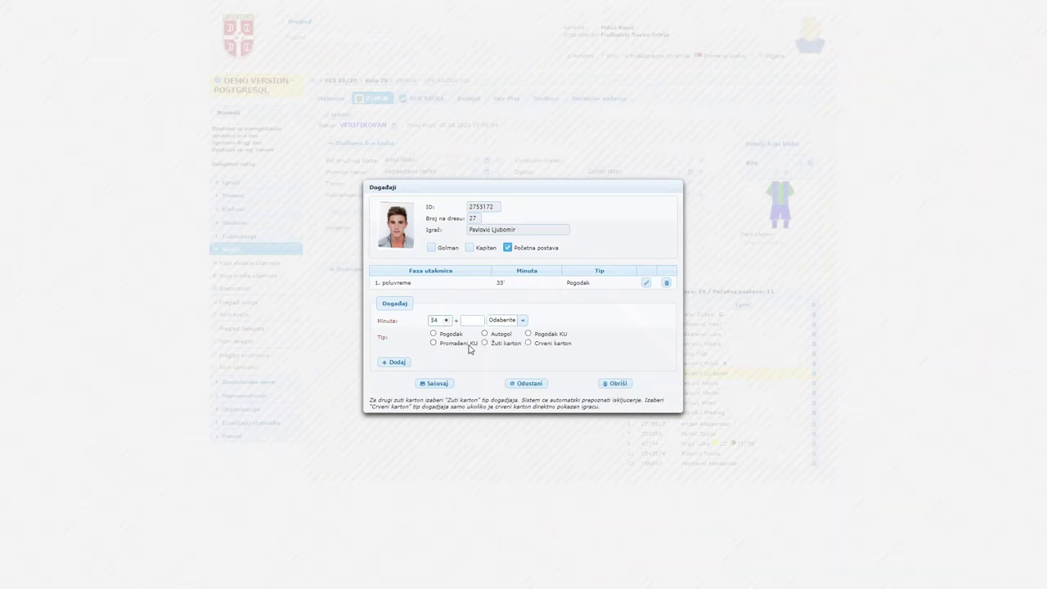
# Step: Give number 27 a yellow card at minute 34 with the reason Nesportsko ponašanje, and save the player's events
pyautogui.click(498, 347)
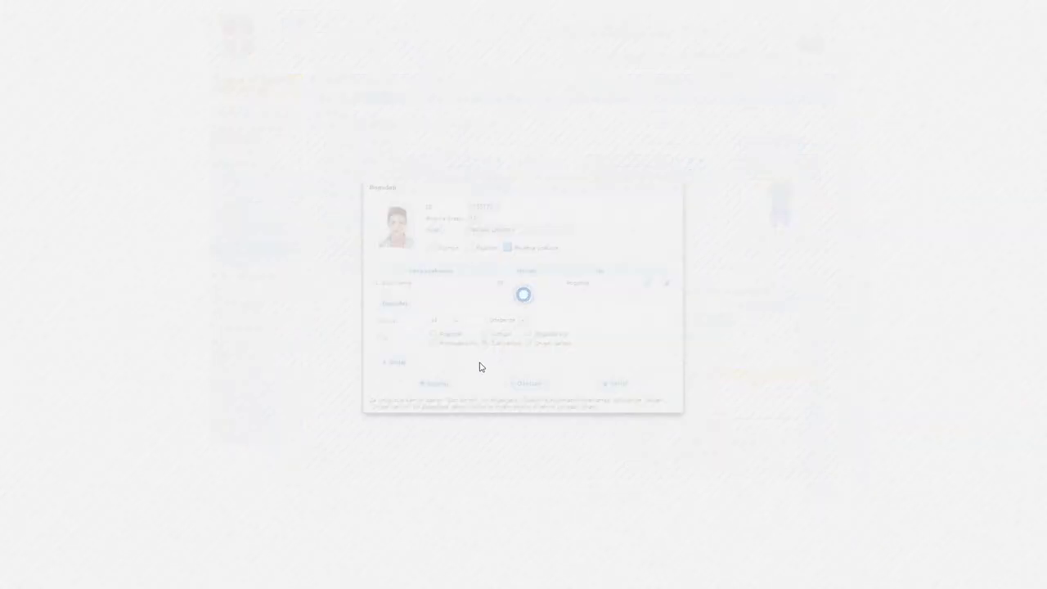
pyautogui.click(473, 358)
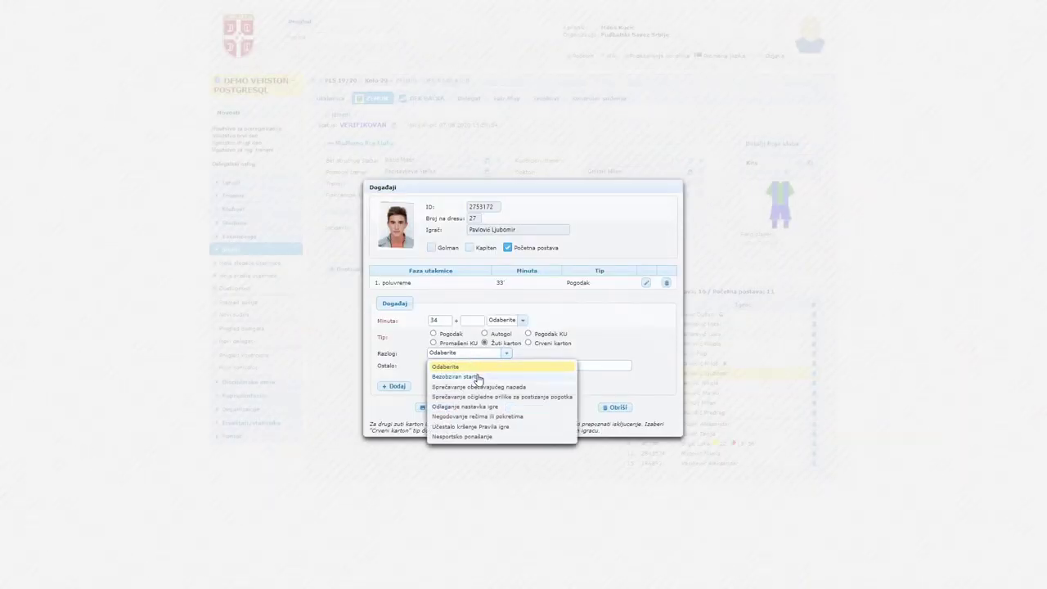
pyautogui.click(478, 436)
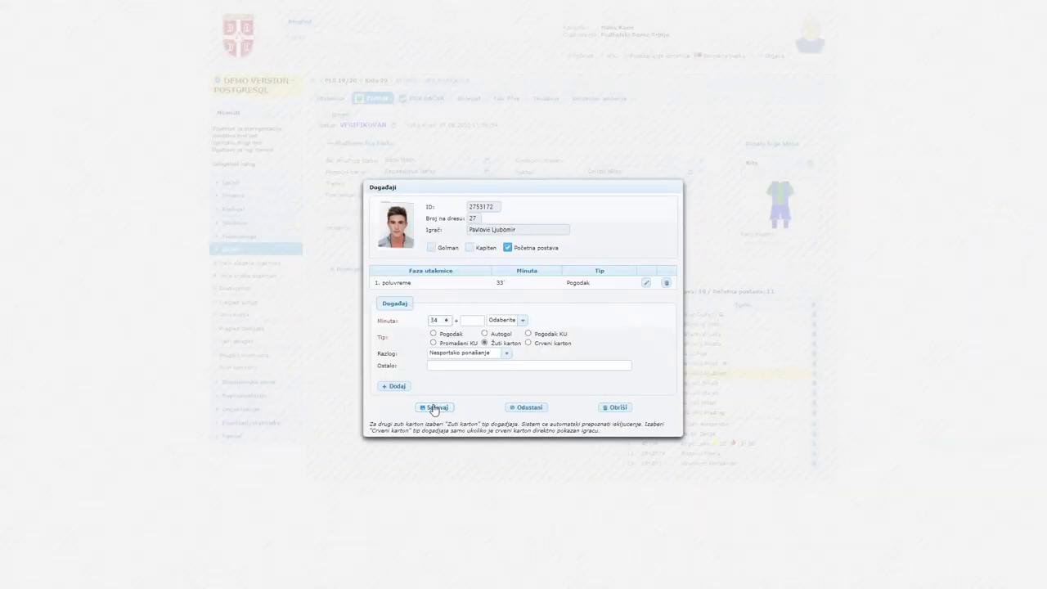
pyautogui.click(435, 407)
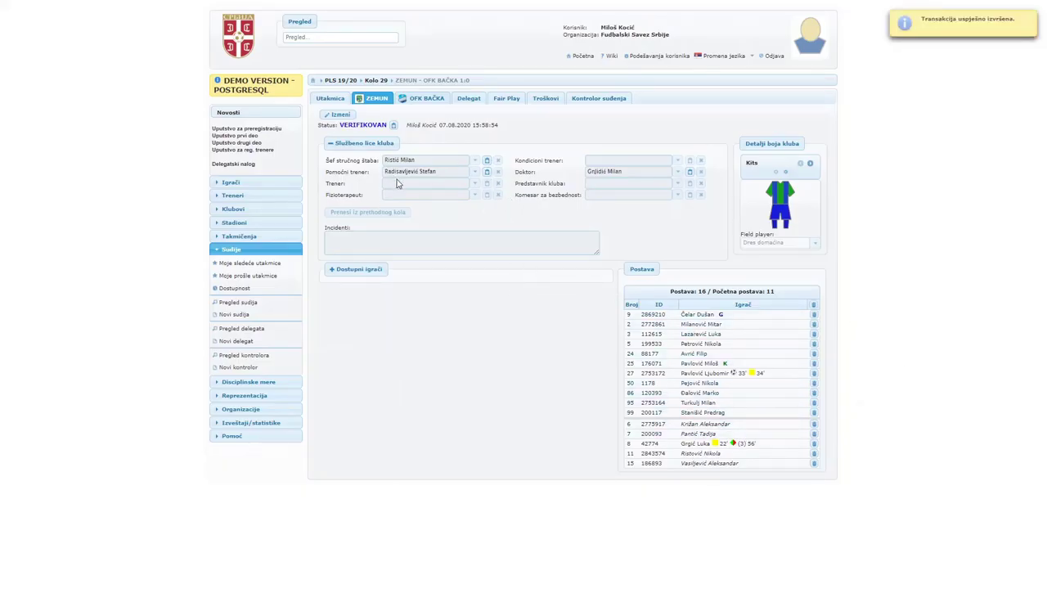
# Step: Record and save a yellow card for ZEMUN's head coach (Šef stručnog štaba) with the timing U pauzi
pyautogui.click(487, 160)
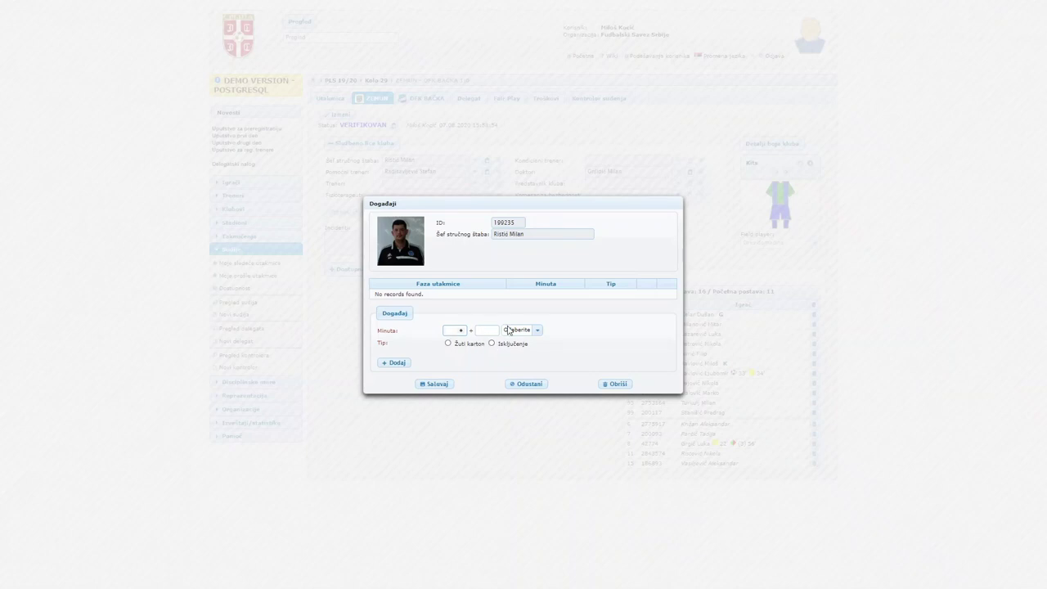
pyautogui.click(539, 331)
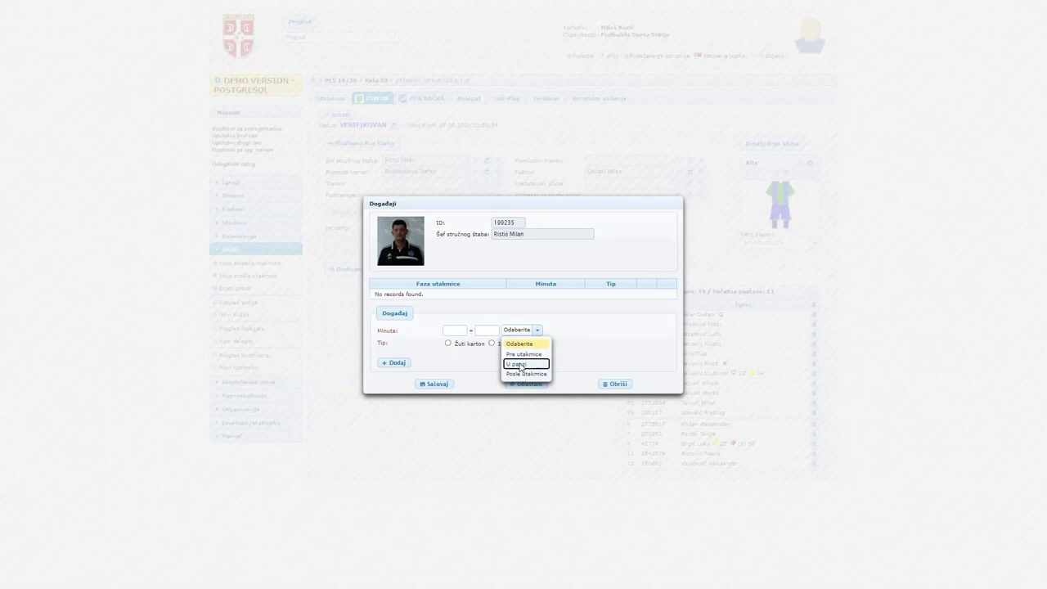
pyautogui.click(519, 365)
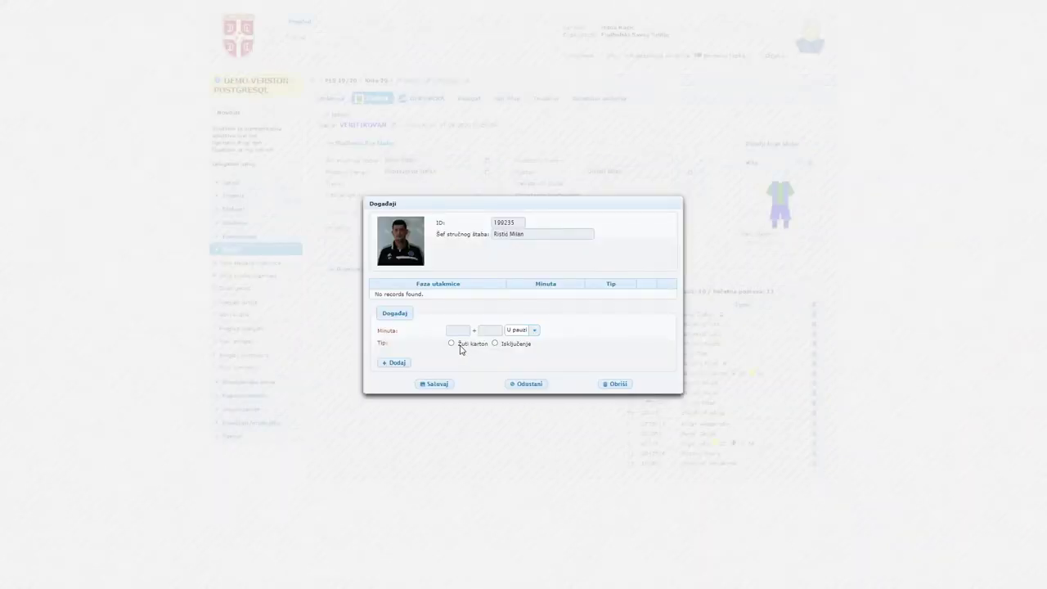
pyautogui.click(459, 344)
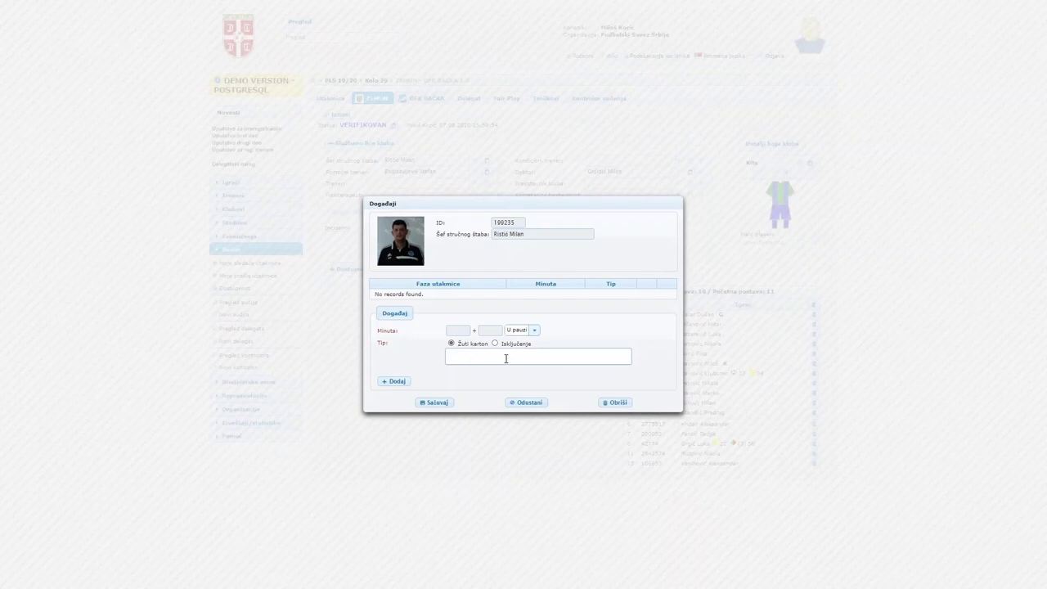
pyautogui.click(435, 404)
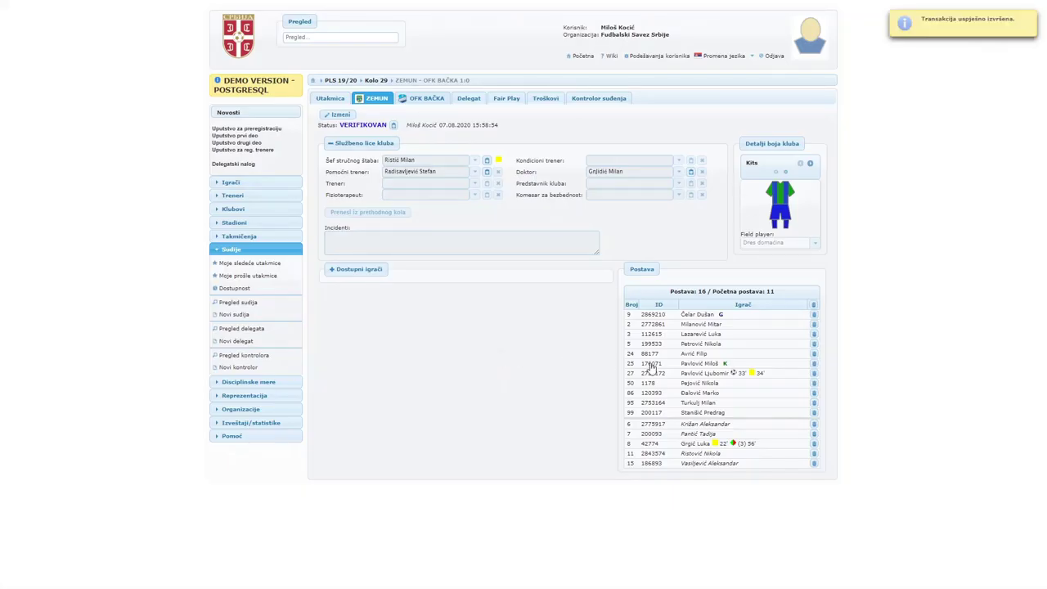
# Step: Record and save a penalty goal (Pogodak KU) at minute 75 for ZEMUN player number 86
pyautogui.click(710, 398)
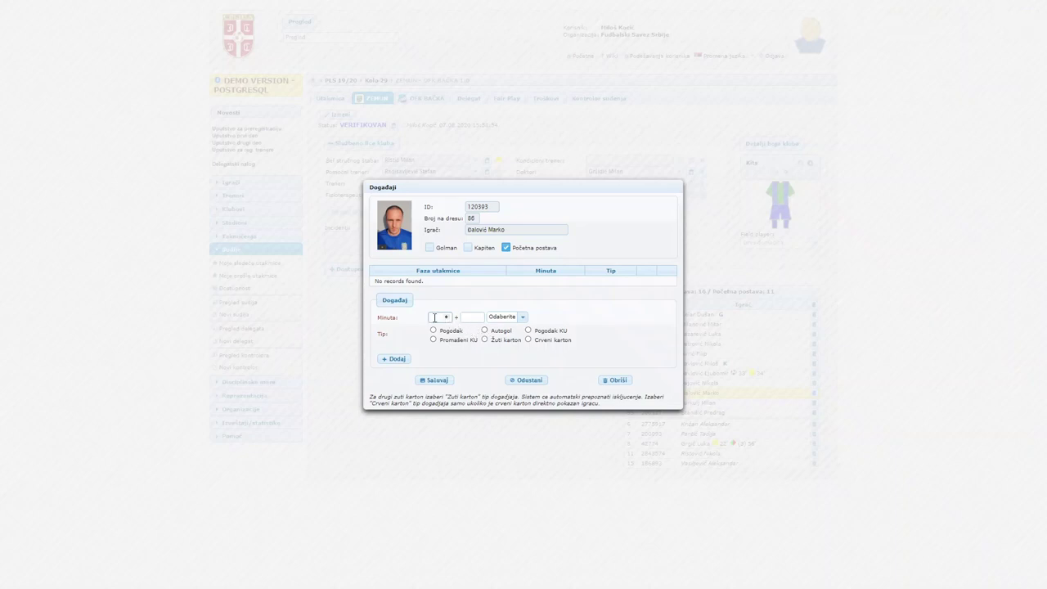
pyautogui.write('75')
pyautogui.click(536, 332)
pyautogui.click(437, 379)
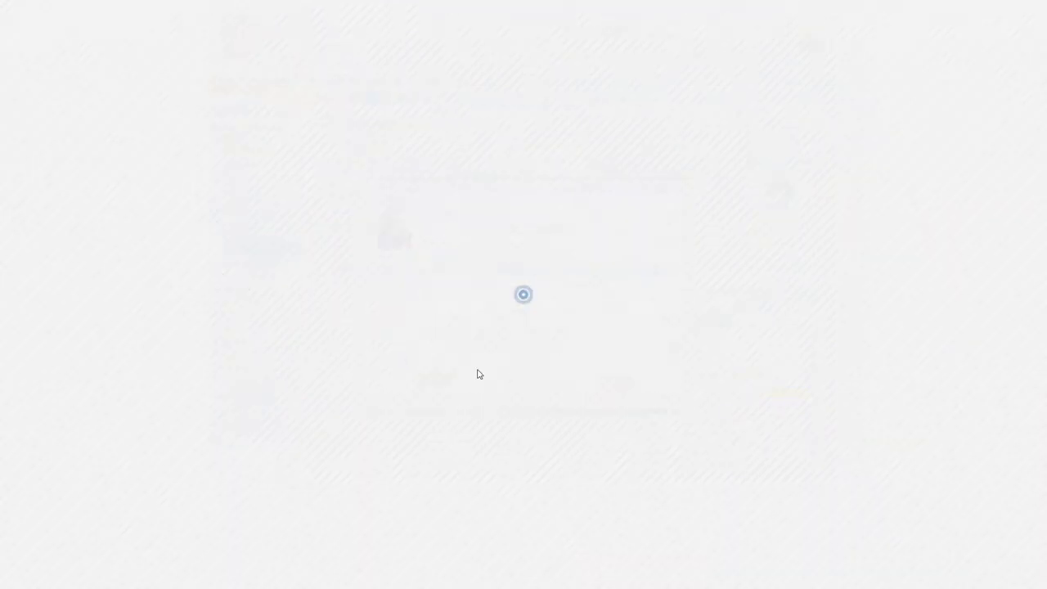
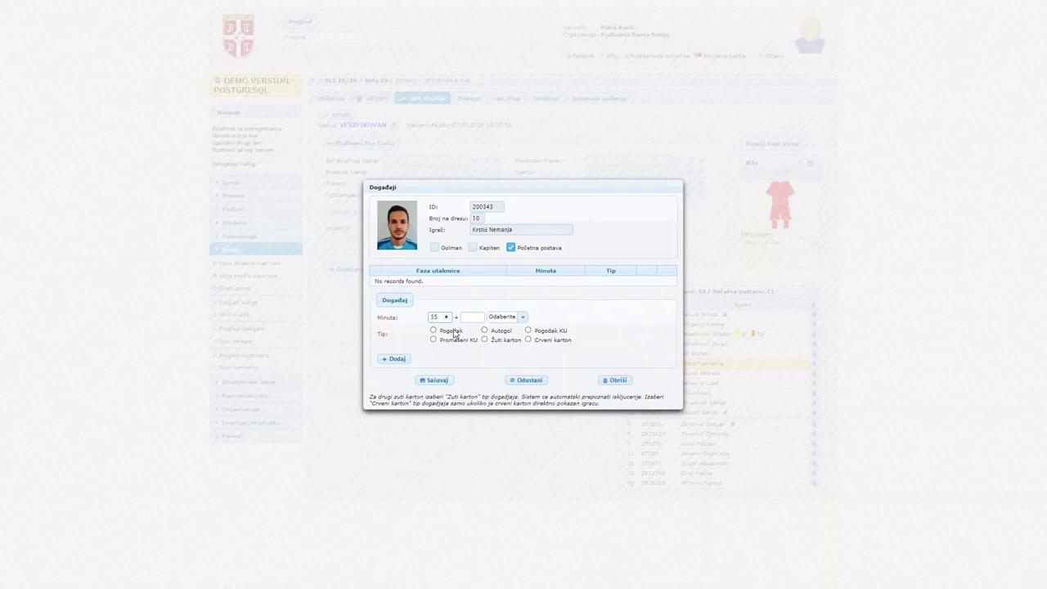
# Step: Record and save a goal (Pogodak) at minute 35 for OFK BAČKA player number 10
pyautogui.click(454, 333)
pyautogui.click(436, 380)
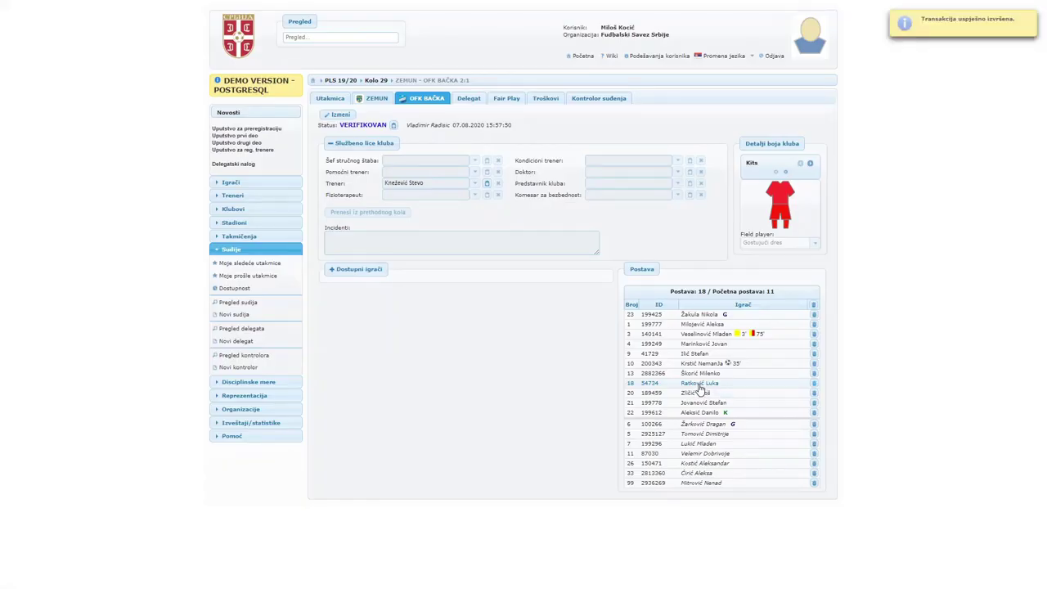
# Step: Record and save an own goal (Autogol) at minute 89 for OFK BAČKA player number 18
pyautogui.click(700, 387)
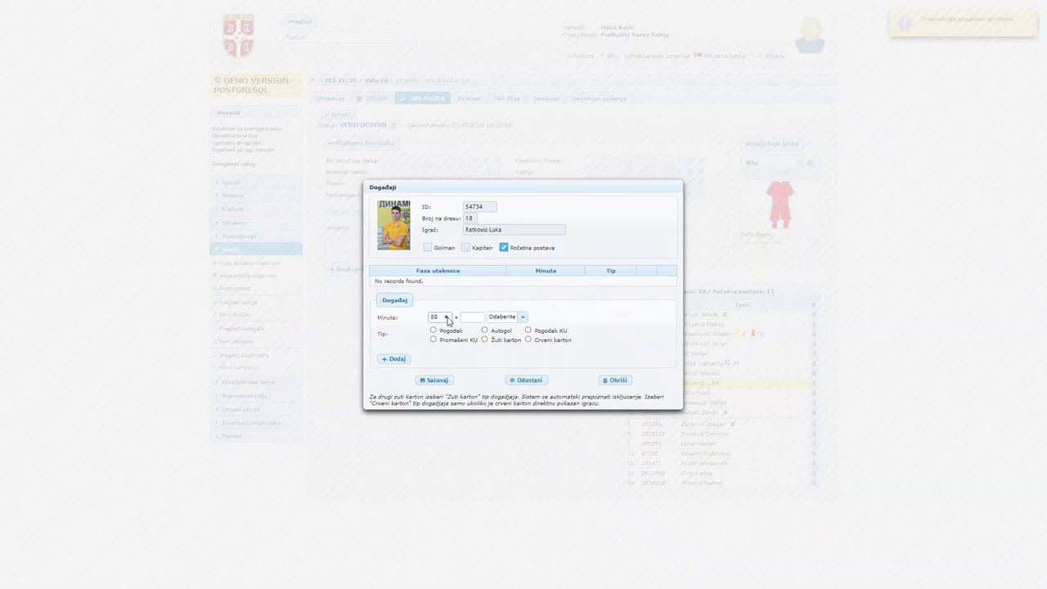
pyautogui.click(493, 333)
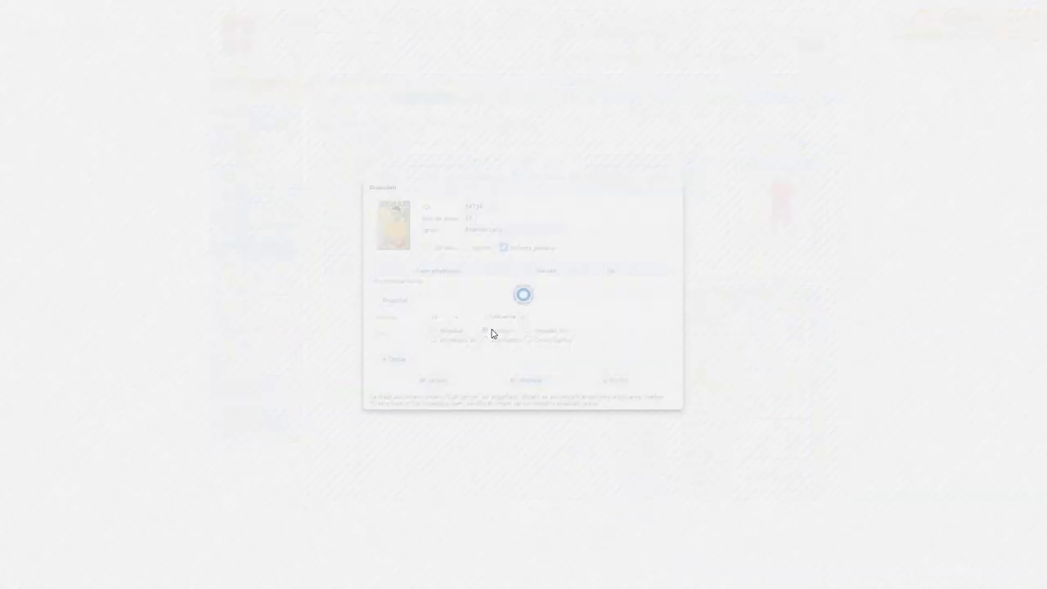
pyautogui.click(437, 380)
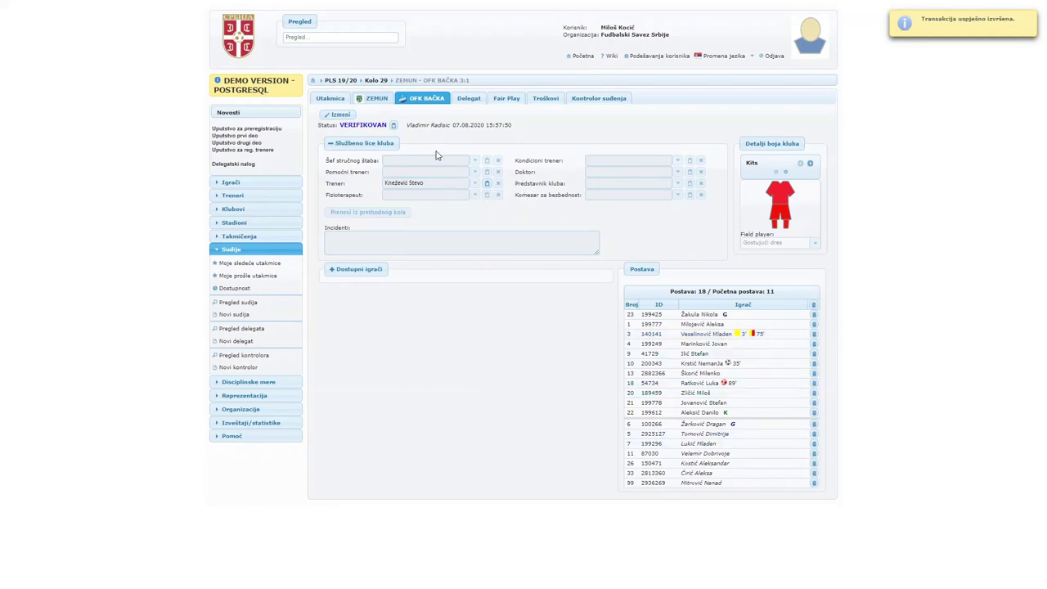
# Step: Edit the match details, enter a placeholder line in the confidential report (POVERLJIVI IZVEŠTAJ), and save the match
pyautogui.click(331, 99)
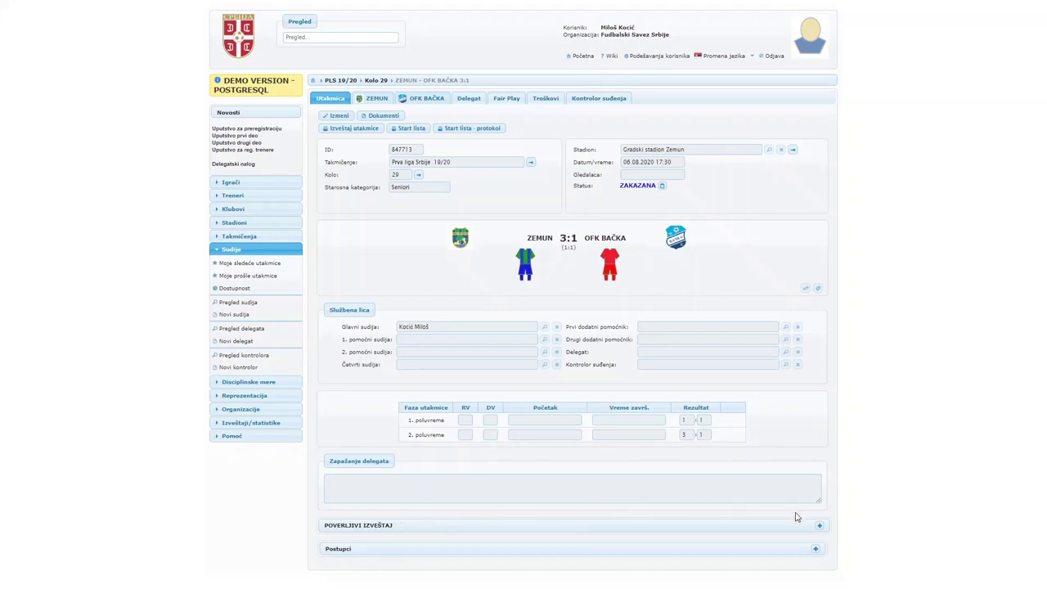
pyautogui.click(333, 117)
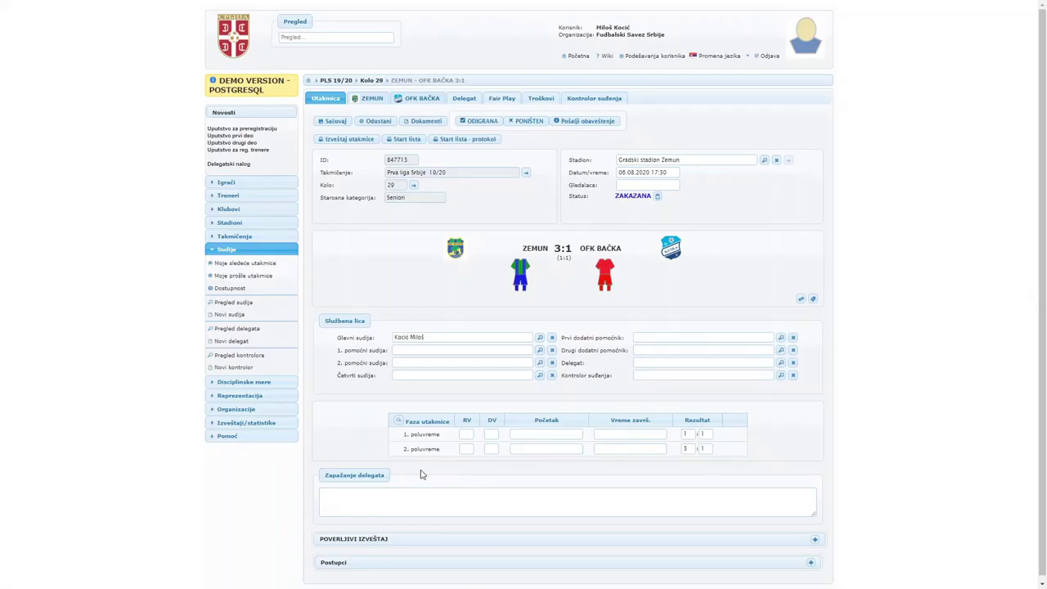
pyautogui.click(814, 540)
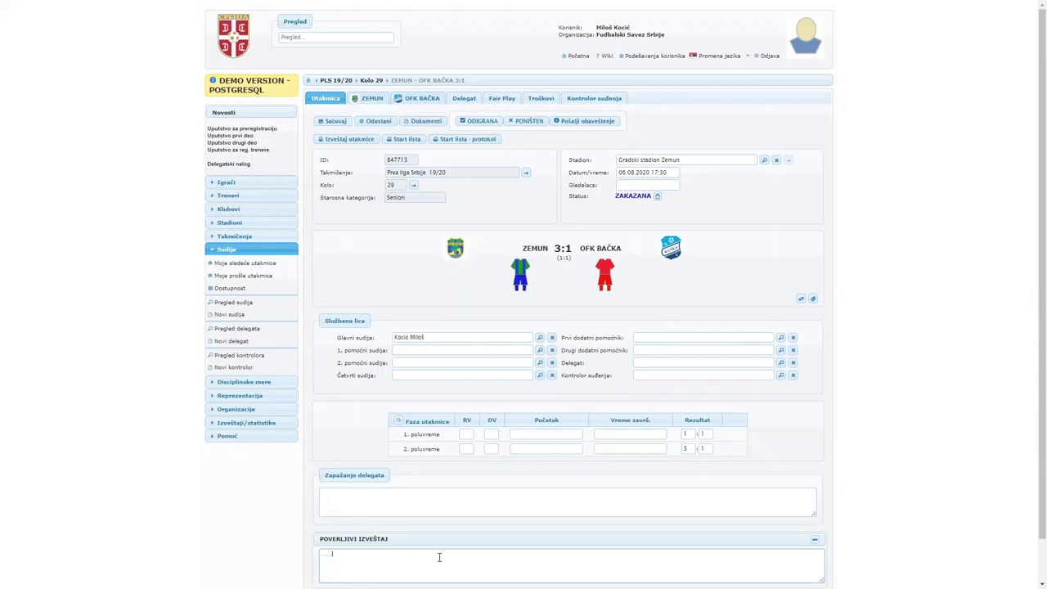
pyautogui.click(329, 122)
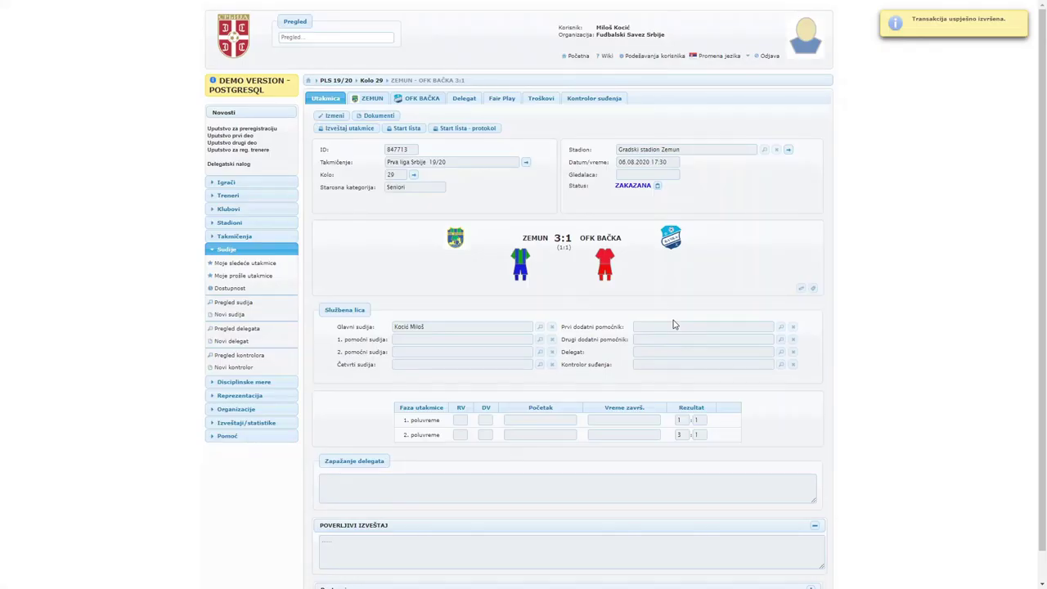
# Step: Reopen the match for editing and change its status to ODIGRANA, leaving the status change reason empty
pyautogui.scroll(-1, 778, 367)
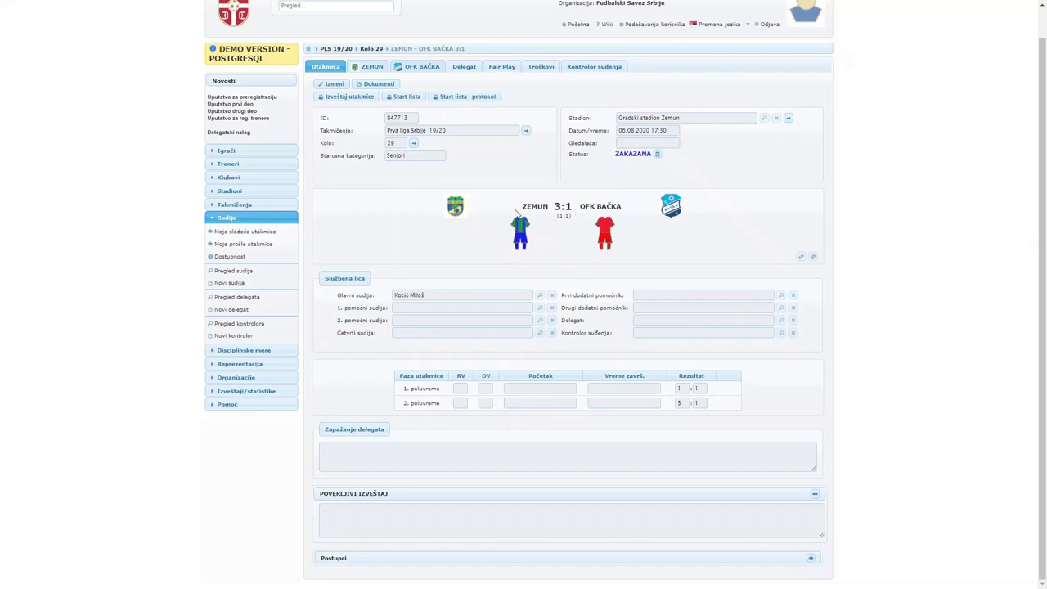
pyautogui.click(332, 85)
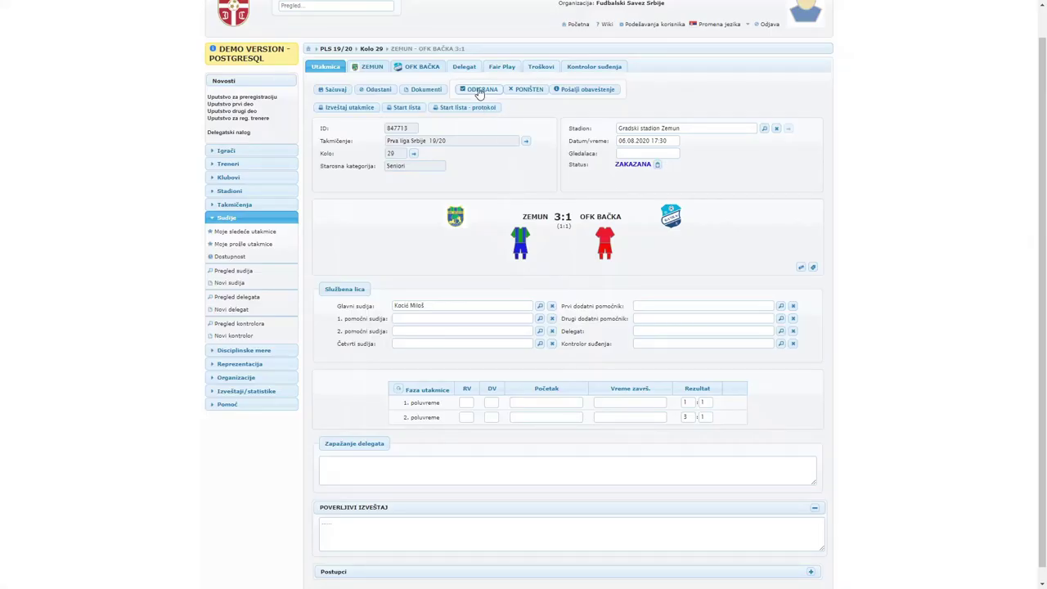
pyautogui.click(480, 91)
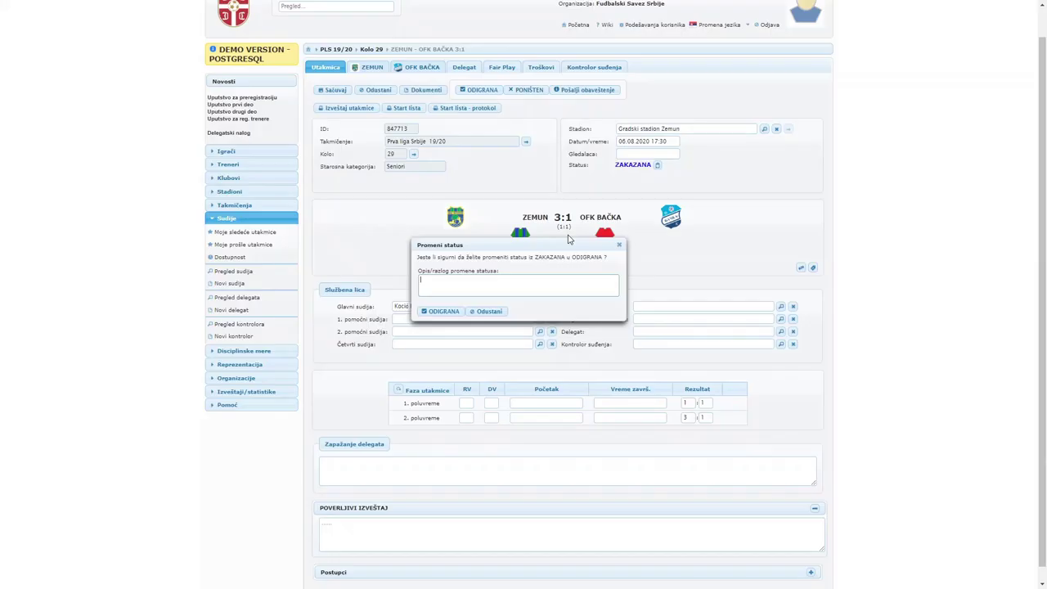
pyautogui.click(455, 314)
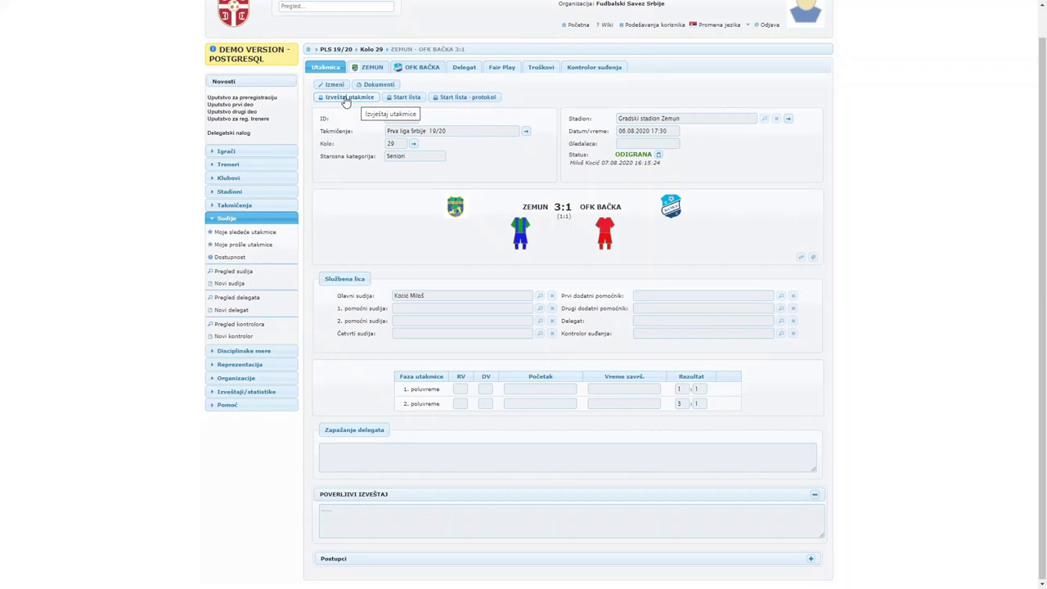
# Step: Generate the Izveštaj utakmice PDF and examine its lineups, goals, cards, substitutions and final status
pyautogui.scroll(1, 453, 225)
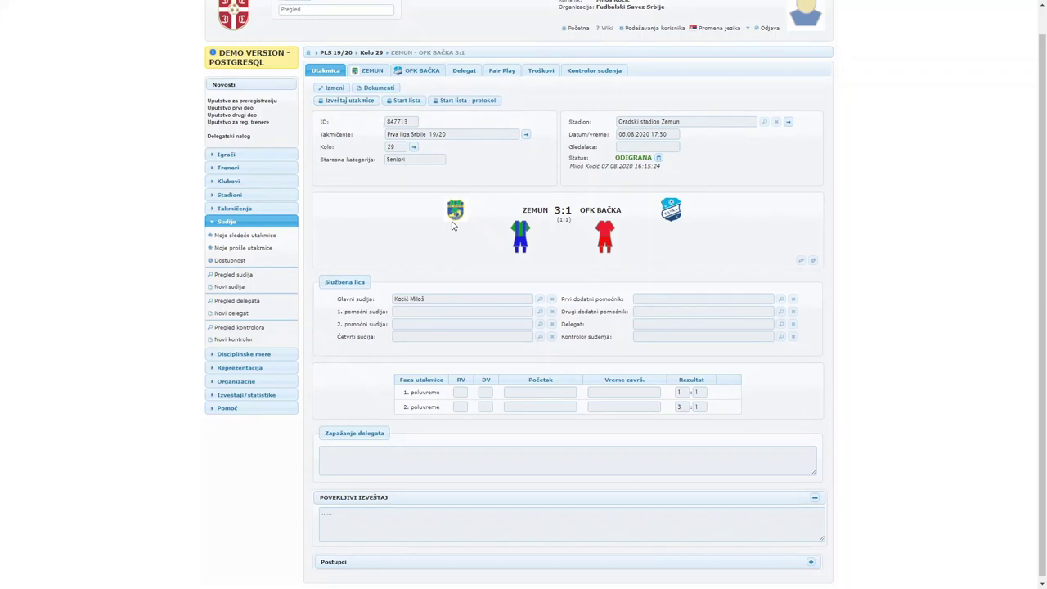
pyautogui.scroll(1, 453, 225)
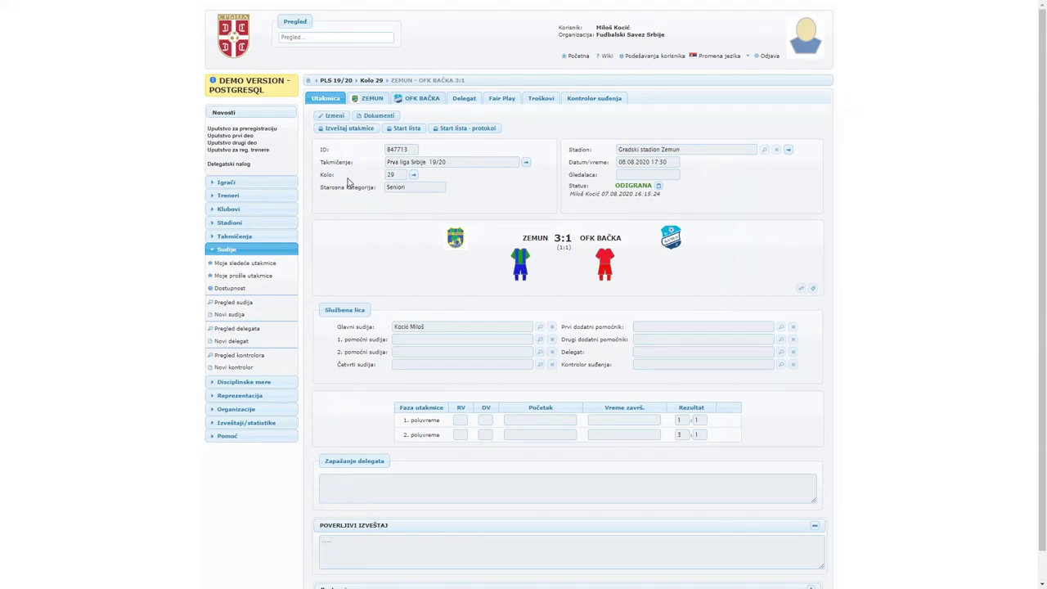
pyautogui.click(340, 131)
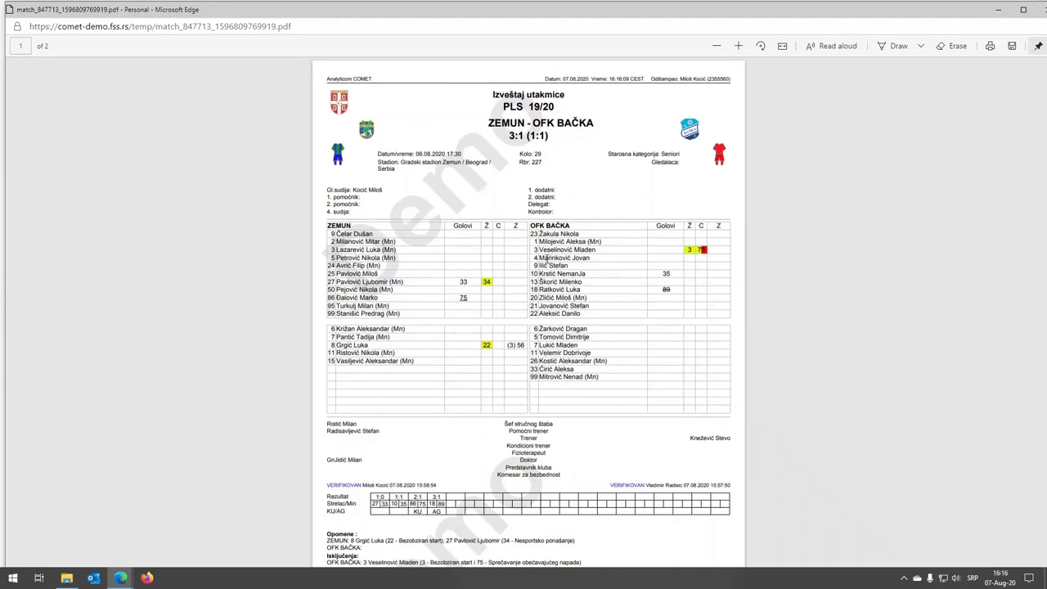
pyautogui.scroll(-1, 521, 293)
pyautogui.scroll(-5, 521, 293)
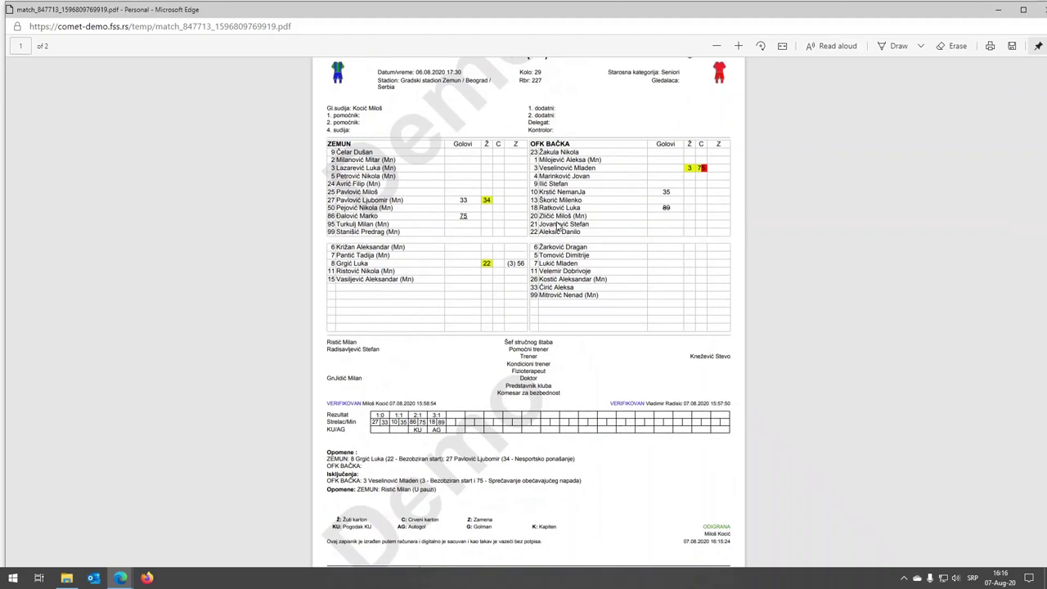
pyautogui.scroll(-1, 589, 201)
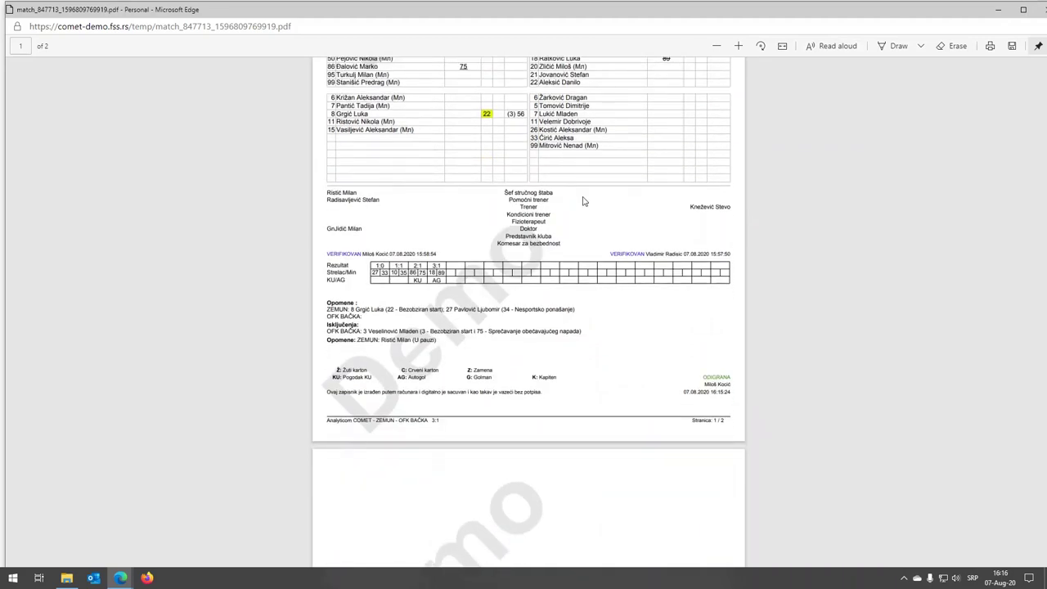
pyautogui.scroll(4, 584, 201)
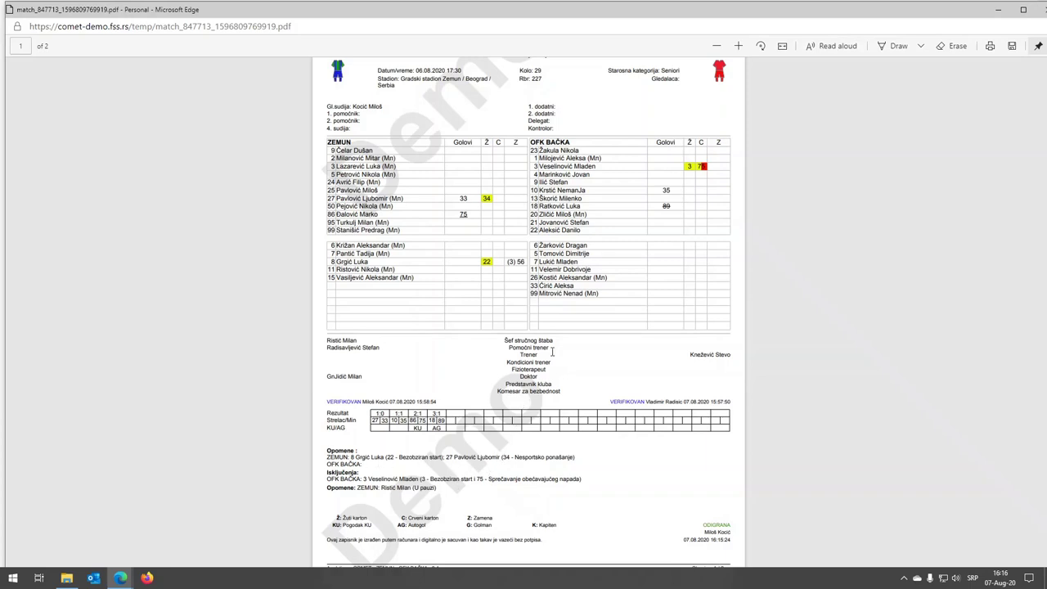
pyautogui.doubleClick(941, 9)
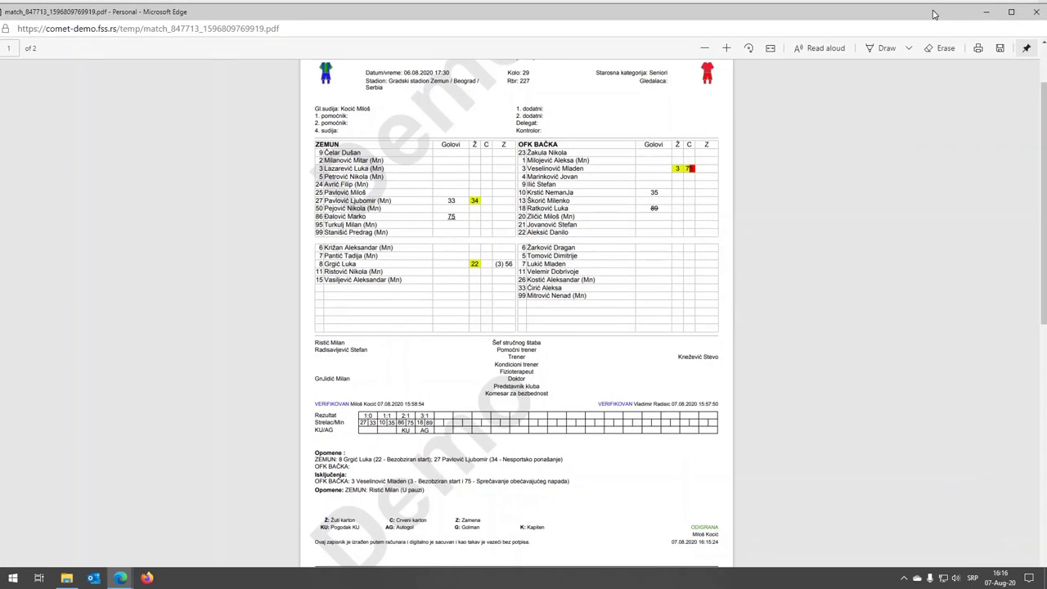
pyautogui.scroll(2, 791, 118)
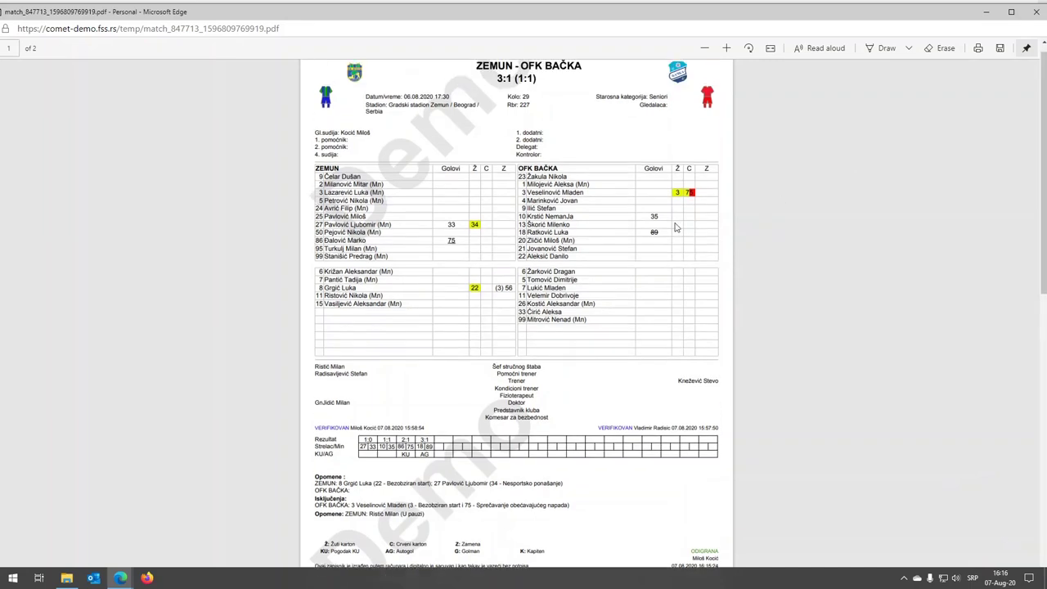
# Step: Close the match report PDF and log out of the account
pyautogui.click(1038, 11)
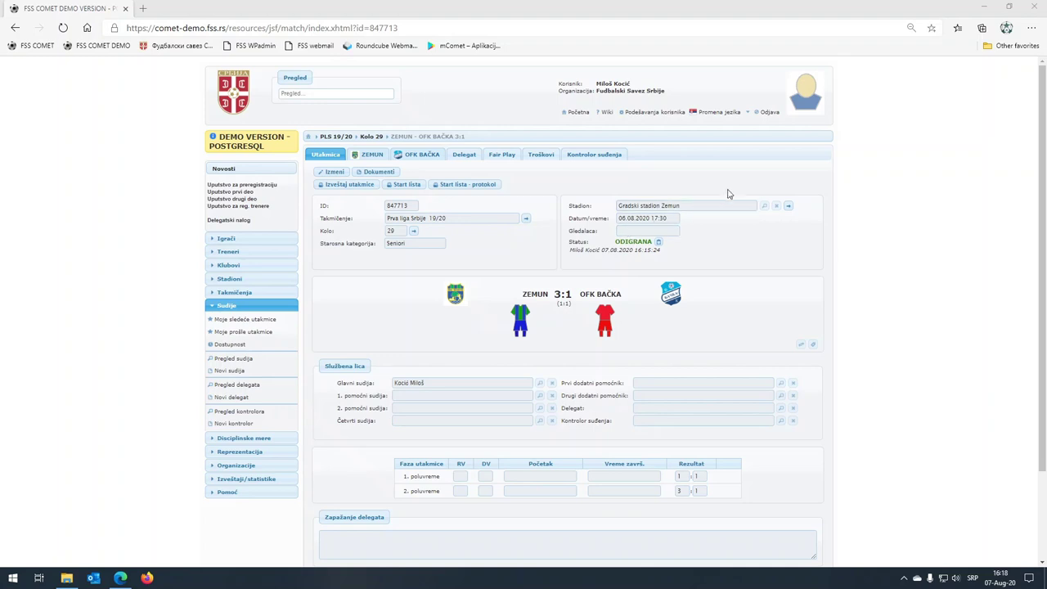
pyautogui.click(765, 112)
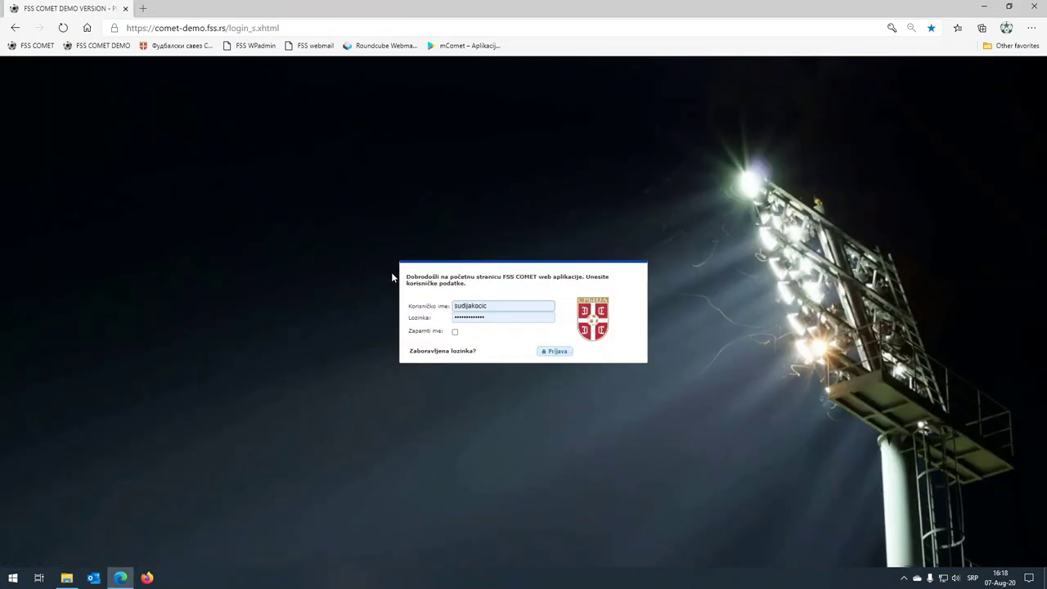